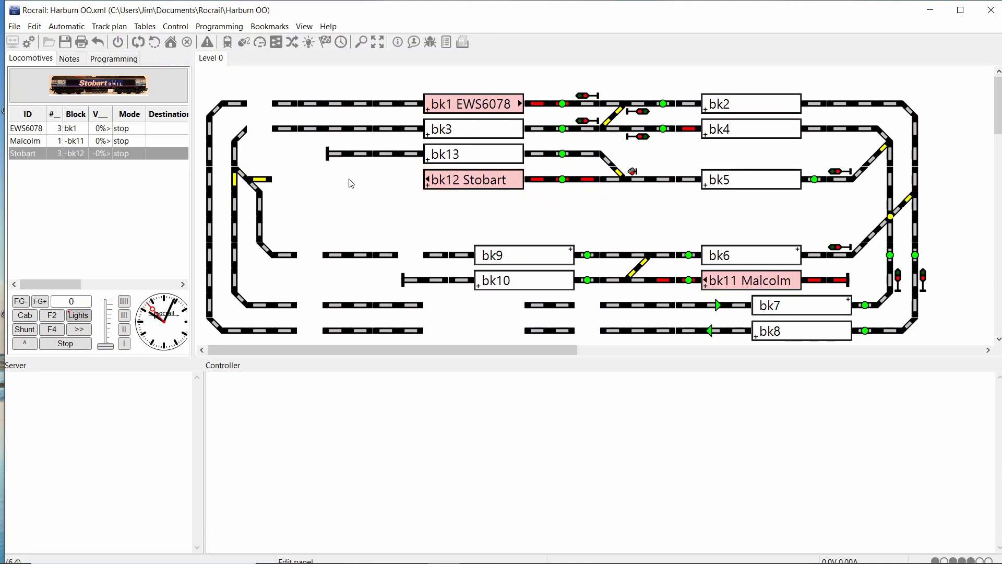
- Switch the track plan out of panel editing and back in so the item palette is open
click(102, 27)
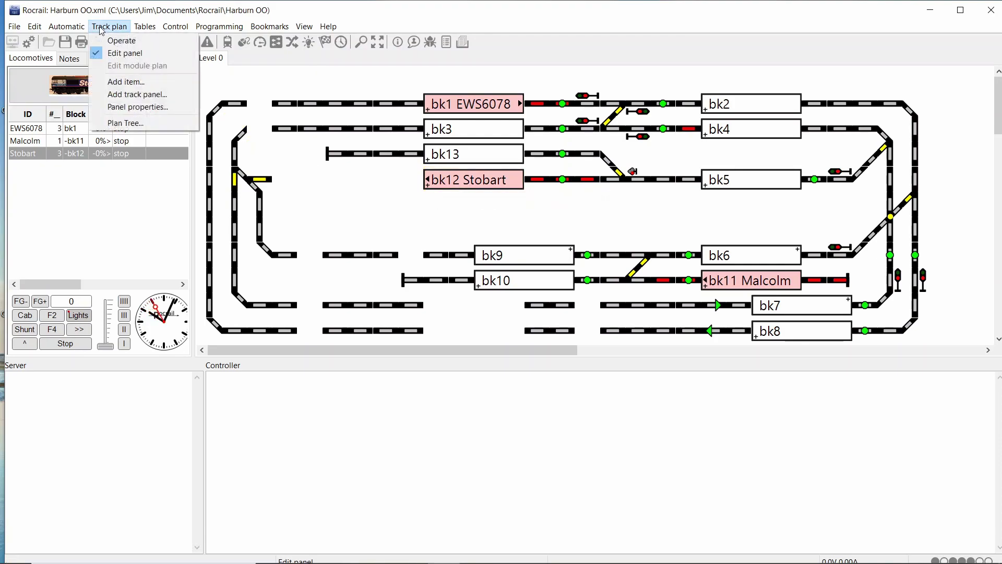
click(124, 55)
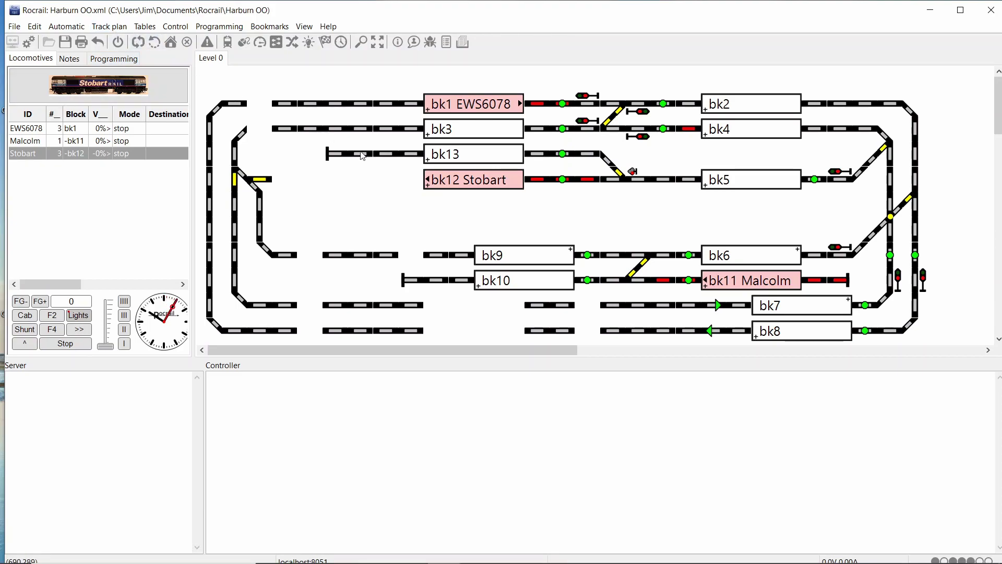
click(109, 26)
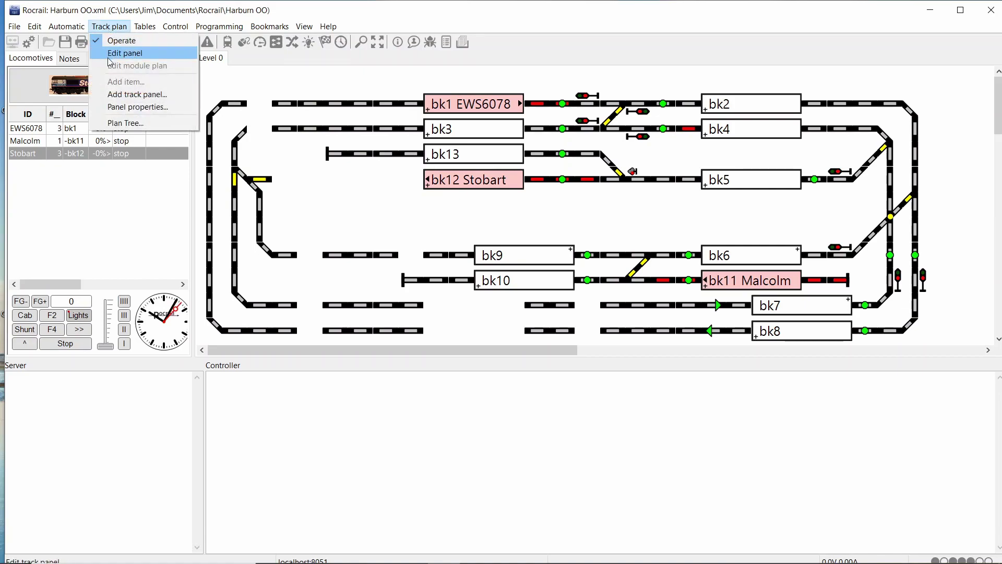
click(110, 54)
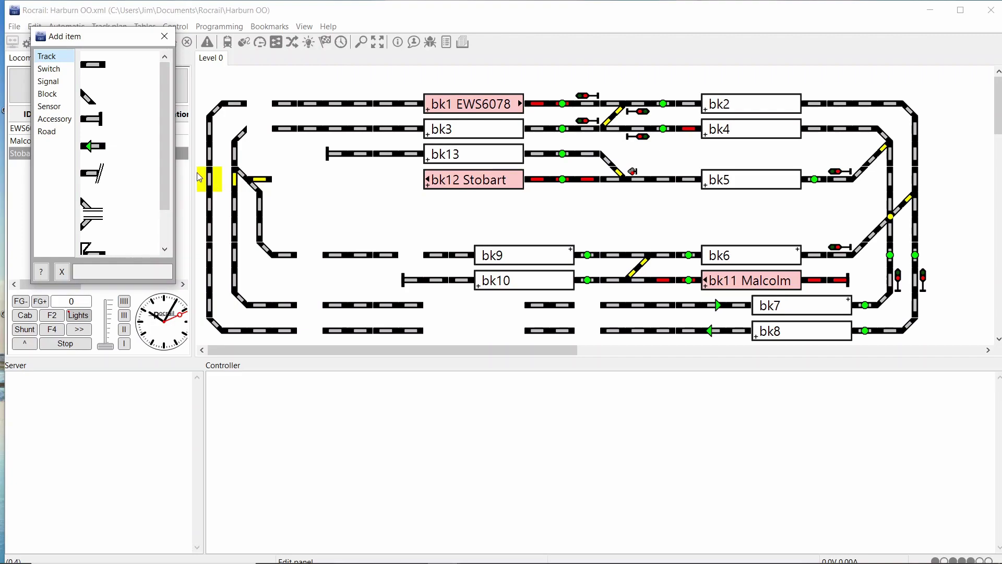
- Place a straight track directly left of block bk12 and a straight sensor beside it
drag(95, 69, 415, 182)
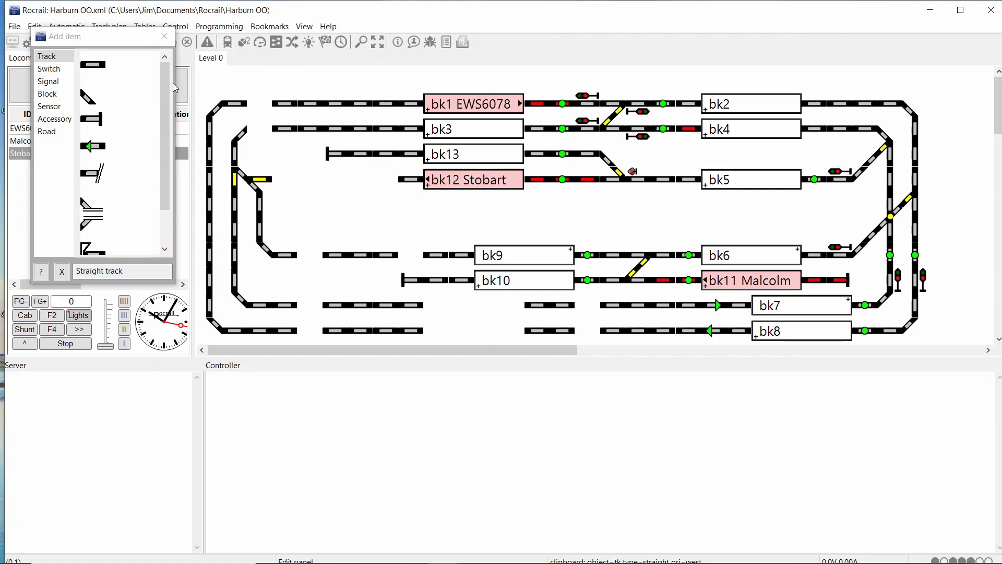
click(52, 108)
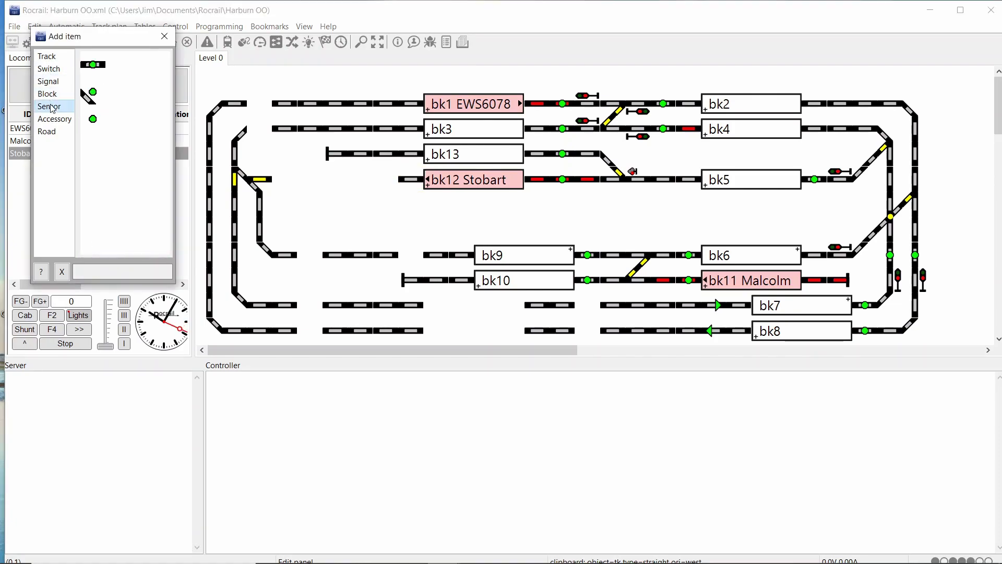
drag(93, 64, 385, 179)
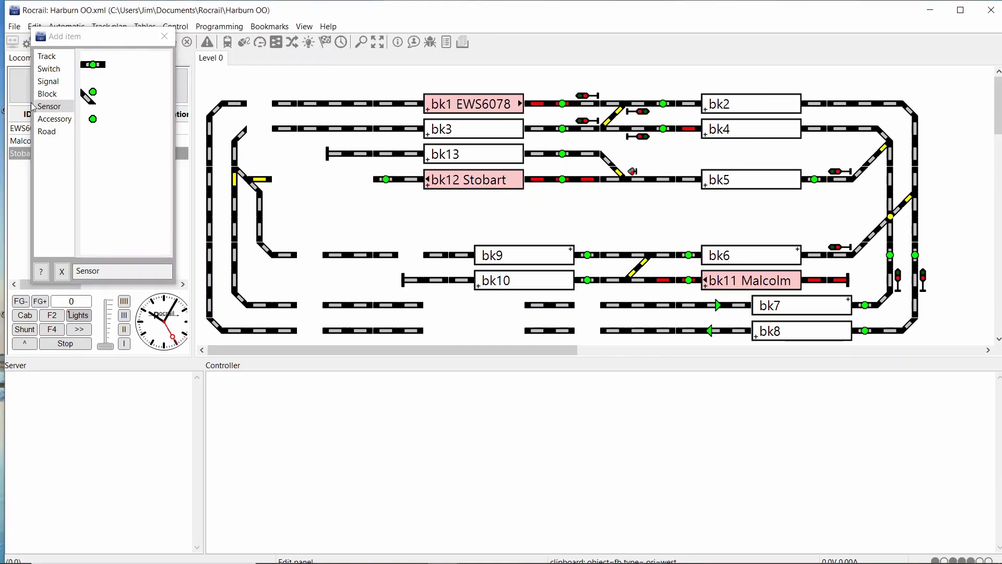
- Place a standard block between the new sensor and the switch on the bk12 line
click(48, 94)
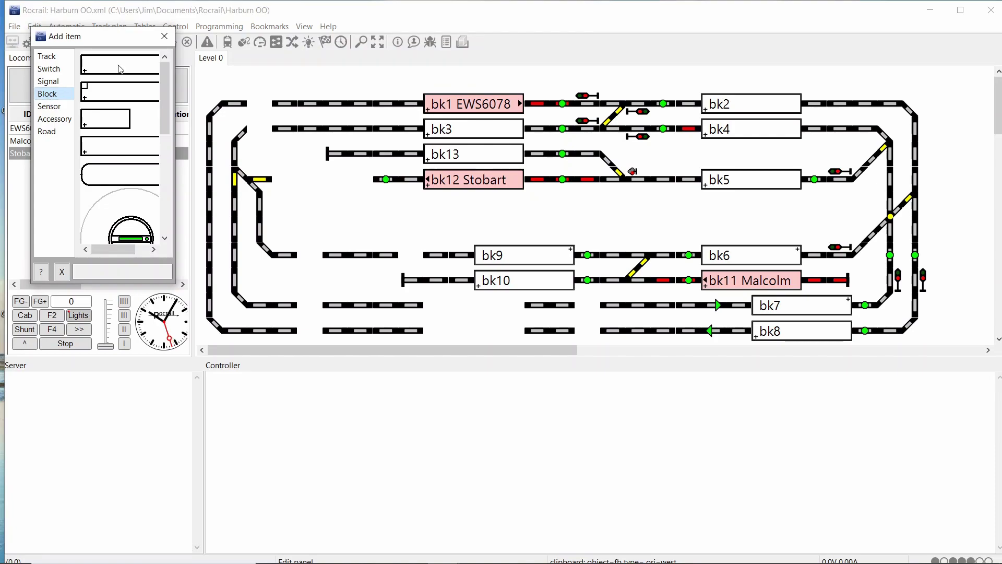
drag(121, 68, 312, 184)
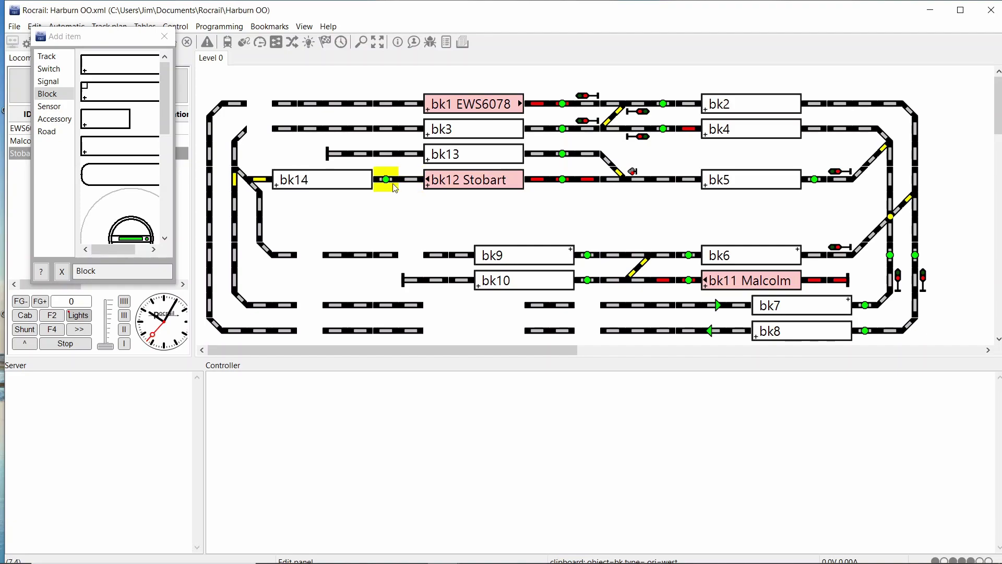
click(280, 192)
- Swap the new sensor and block bk14 so the sensor sits beside the switch, and paste another block above bk9
drag(392, 187, 350, 234)
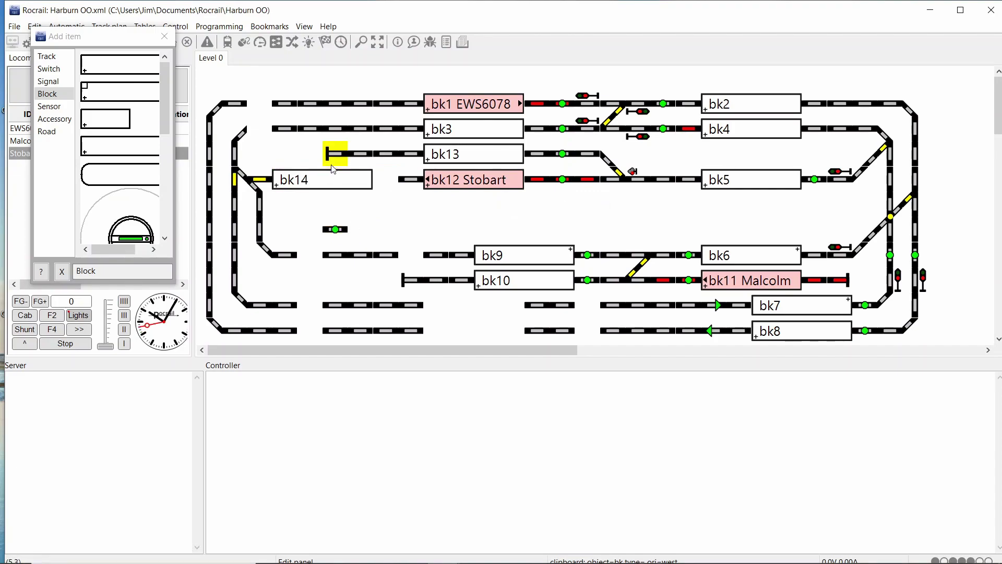
drag(336, 181, 360, 181)
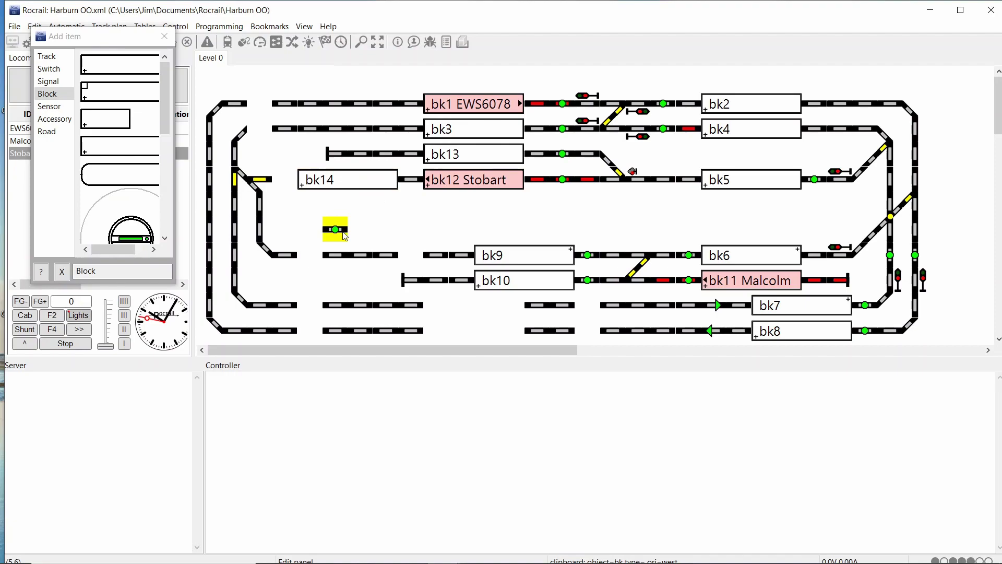
drag(344, 236, 294, 186)
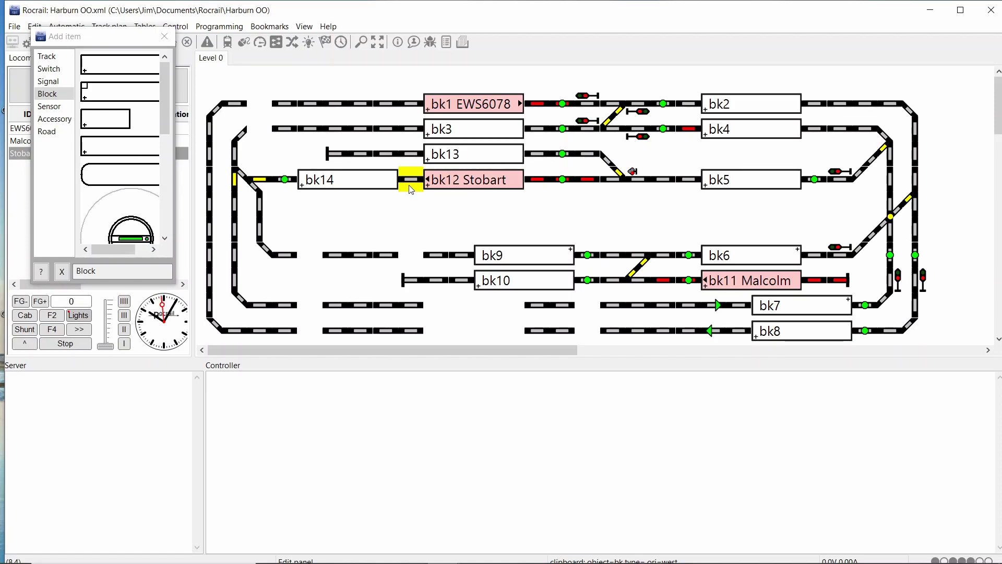
key(ctrl+v)
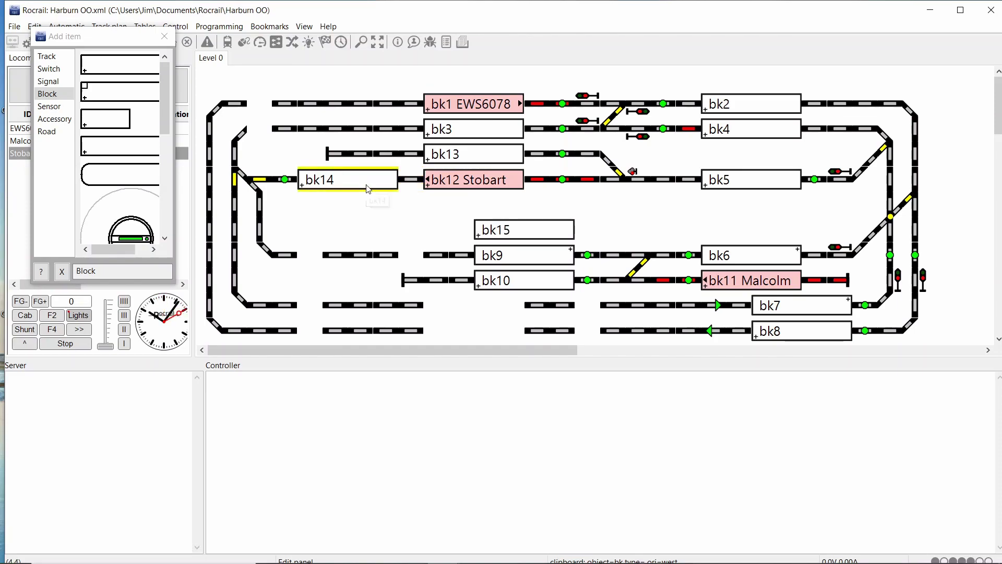
- Enter the interface address for the new sensor left of bk14 and accept its properties
right_click(284, 184)
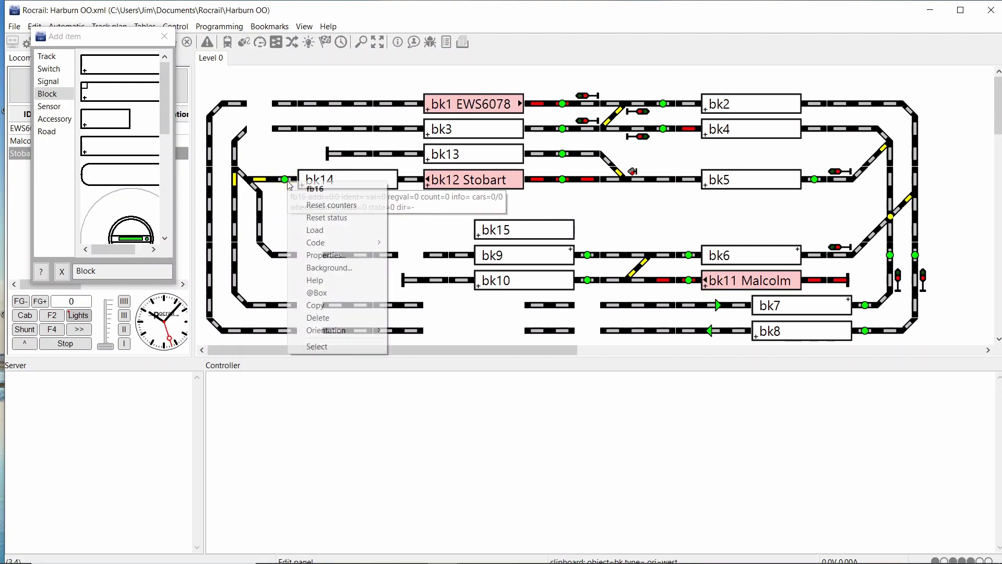
click(325, 254)
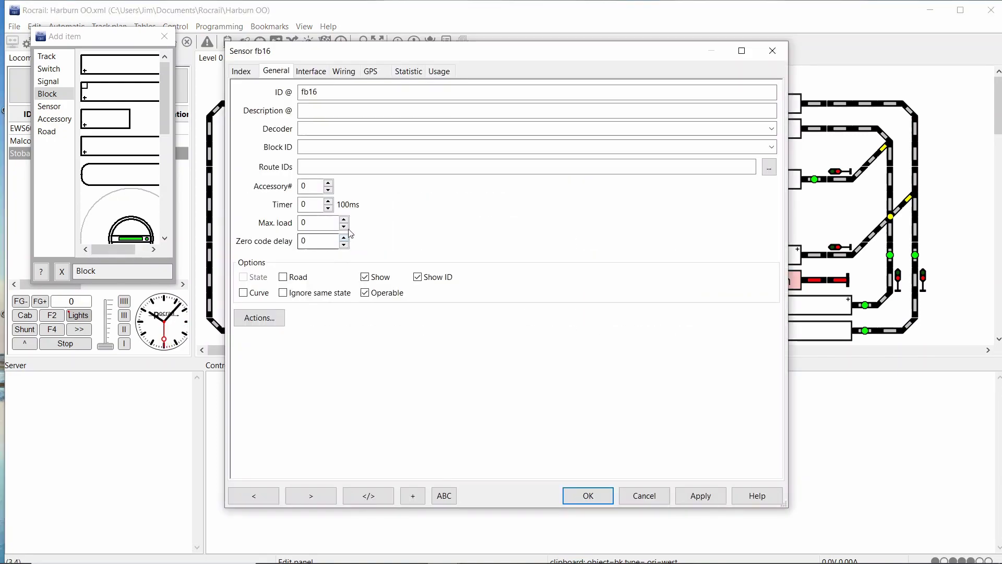
click(314, 71)
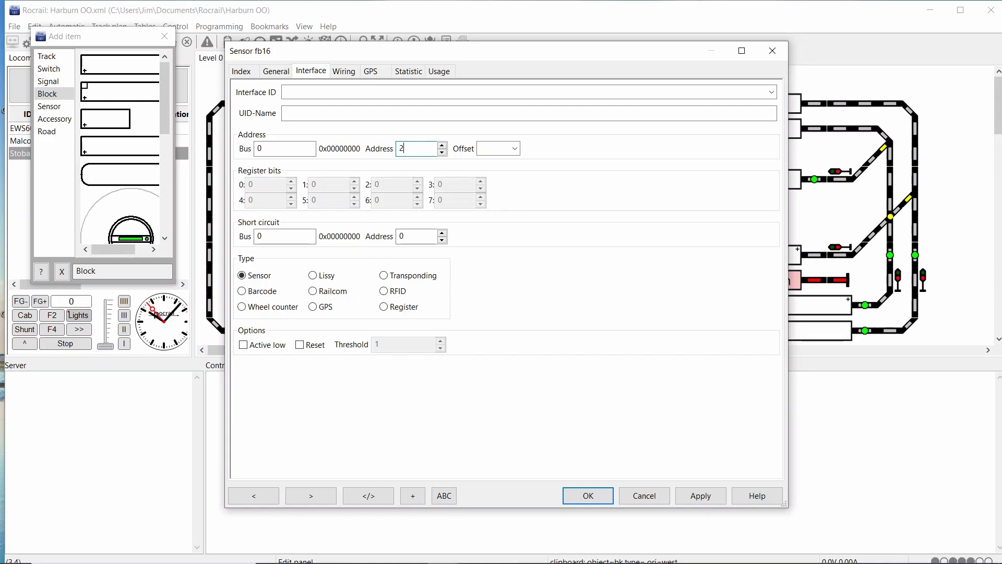
key(Return)
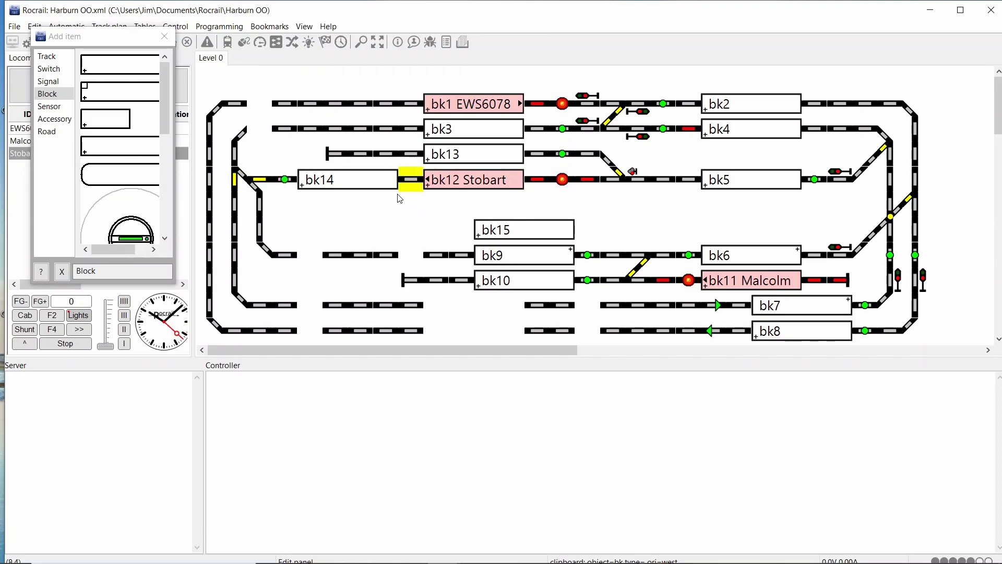
- Check the general configuration options of block bk14, including Allow change direction
right_click(346, 183)
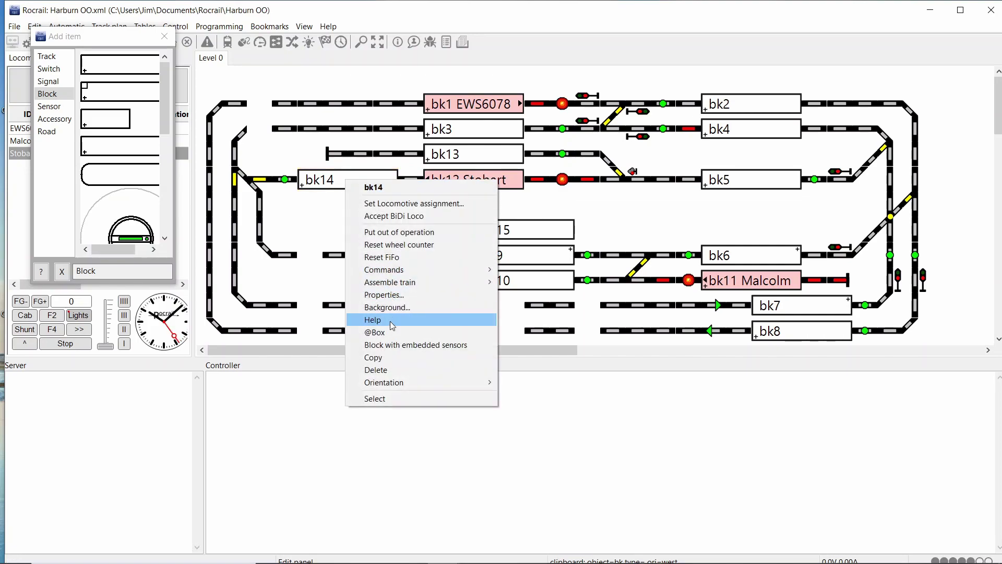
click(402, 295)
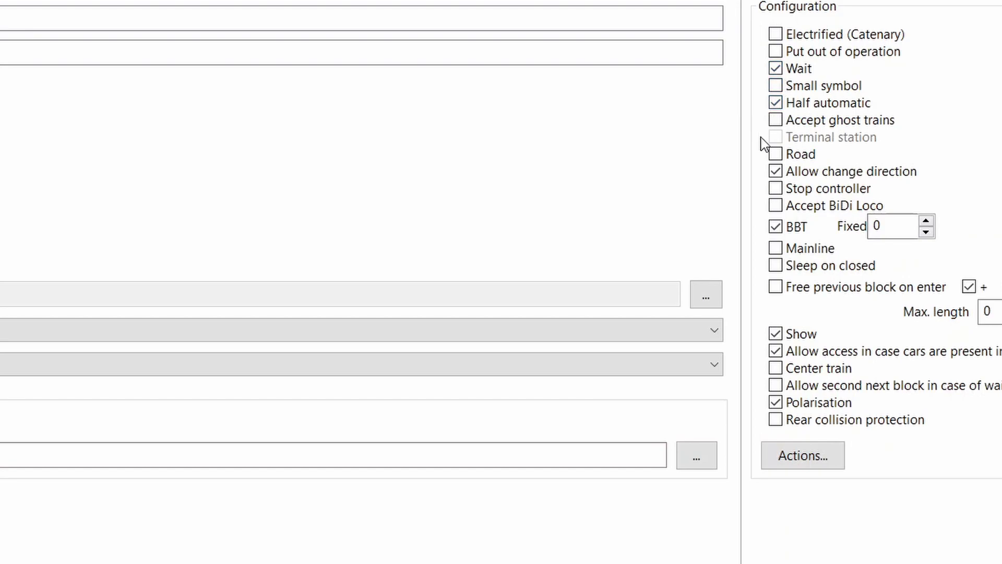
click(775, 171)
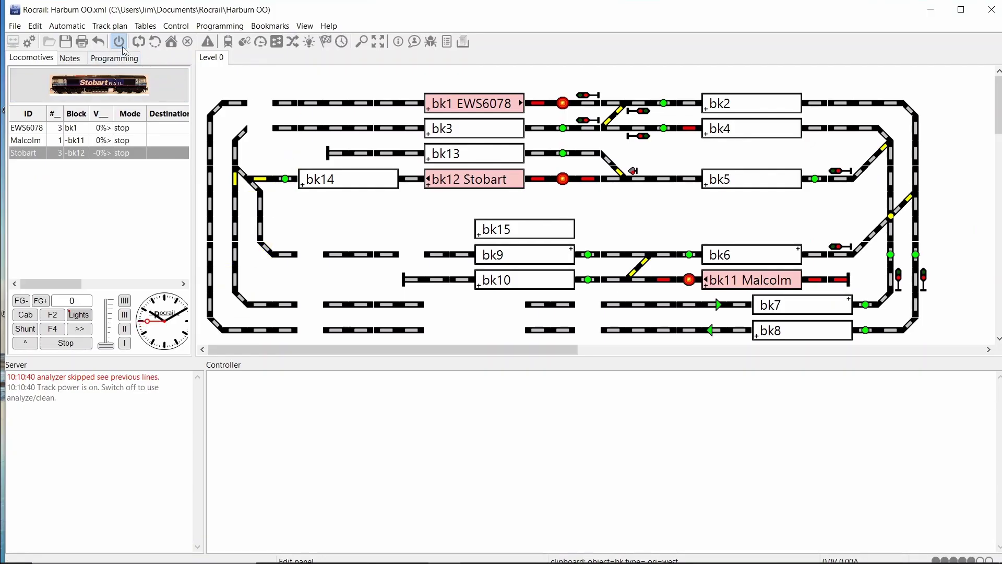
- Switch off the track power and analyse the track plan
click(119, 41)
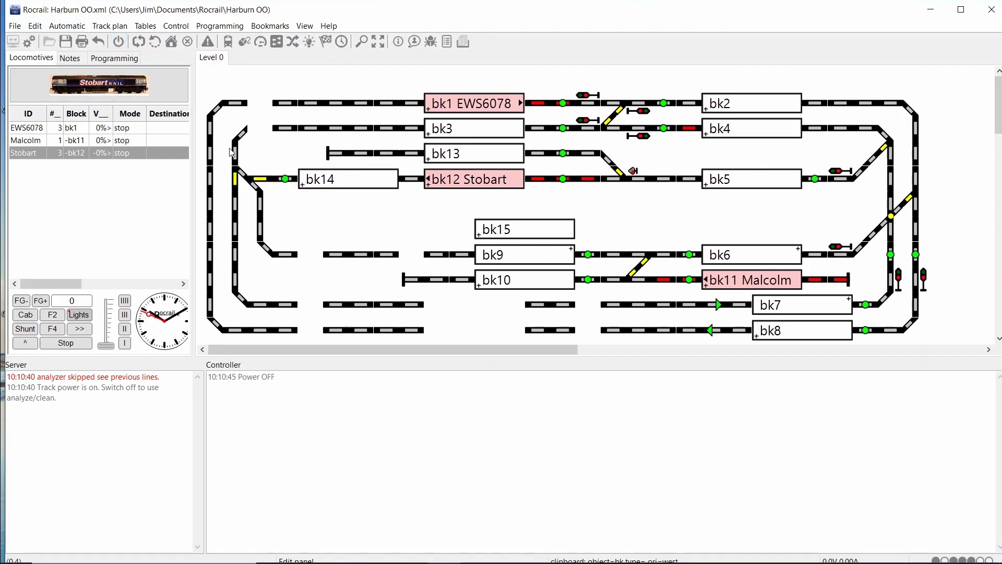
click(15, 27)
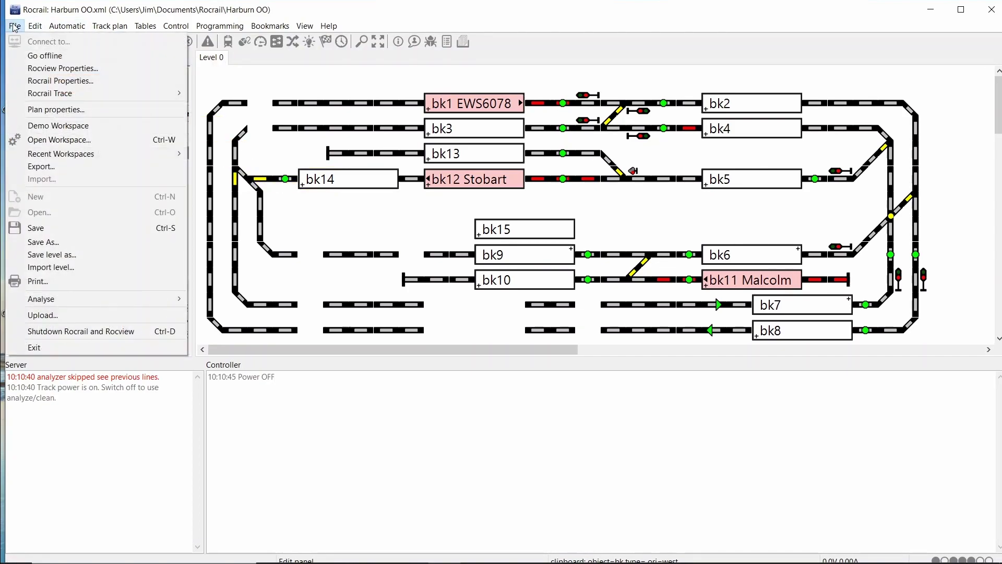
mouse_move(65, 300)
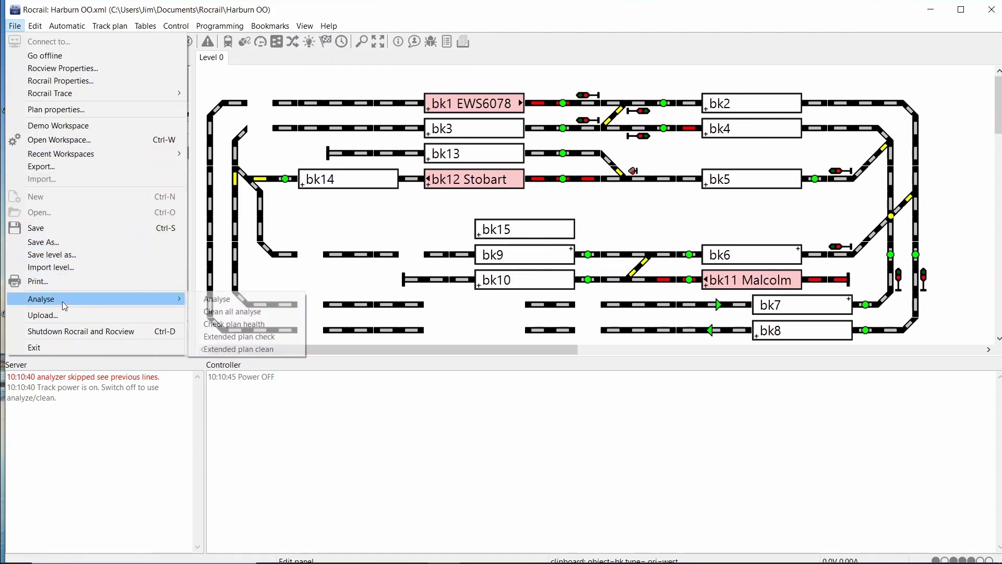
click(205, 302)
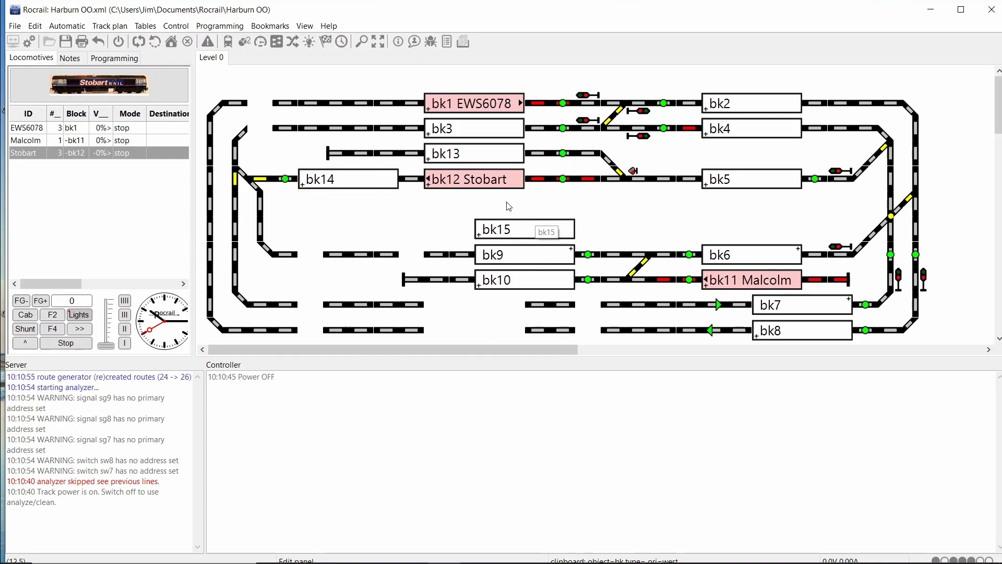
- Assign sensor fb16 to the route from bk12 to bk14 in the properties of block bk14
right_click(367, 184)
mouse_move(424, 276)
click(404, 296)
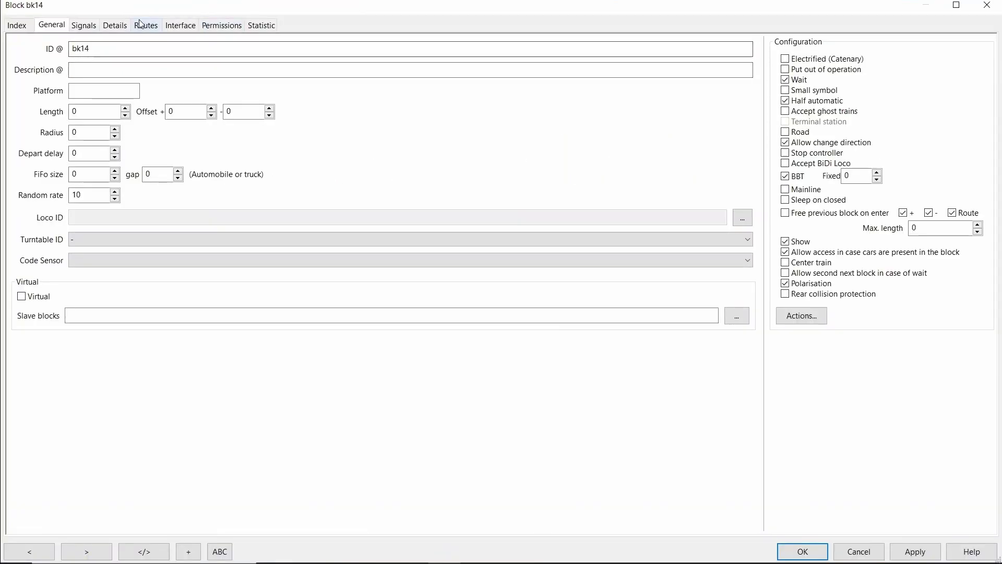
click(144, 26)
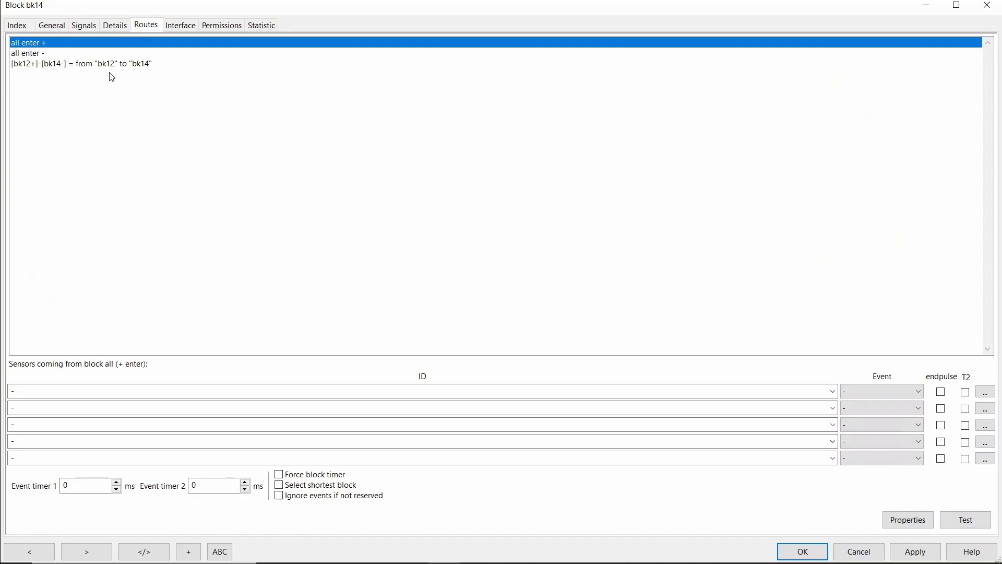
click(113, 65)
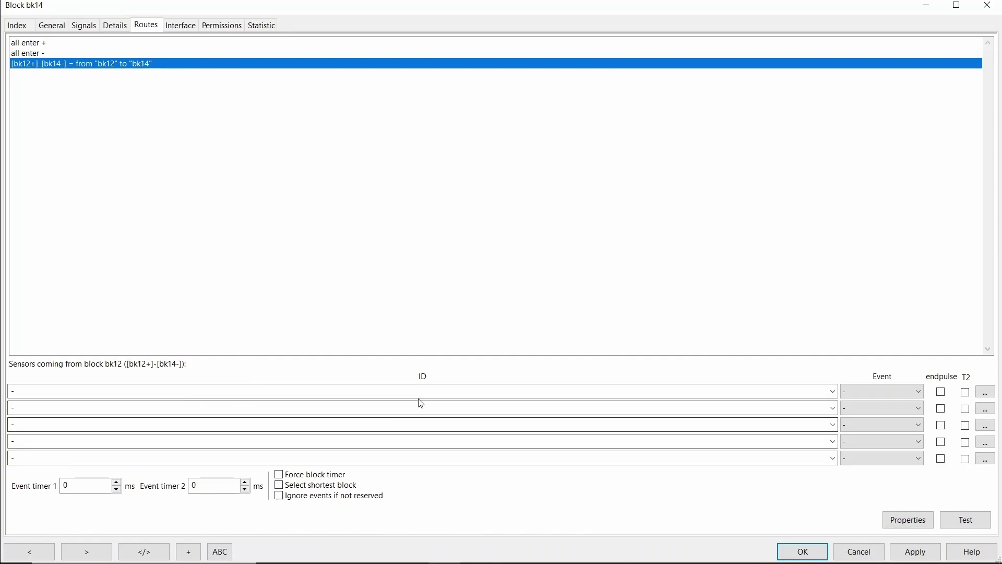
click(835, 395)
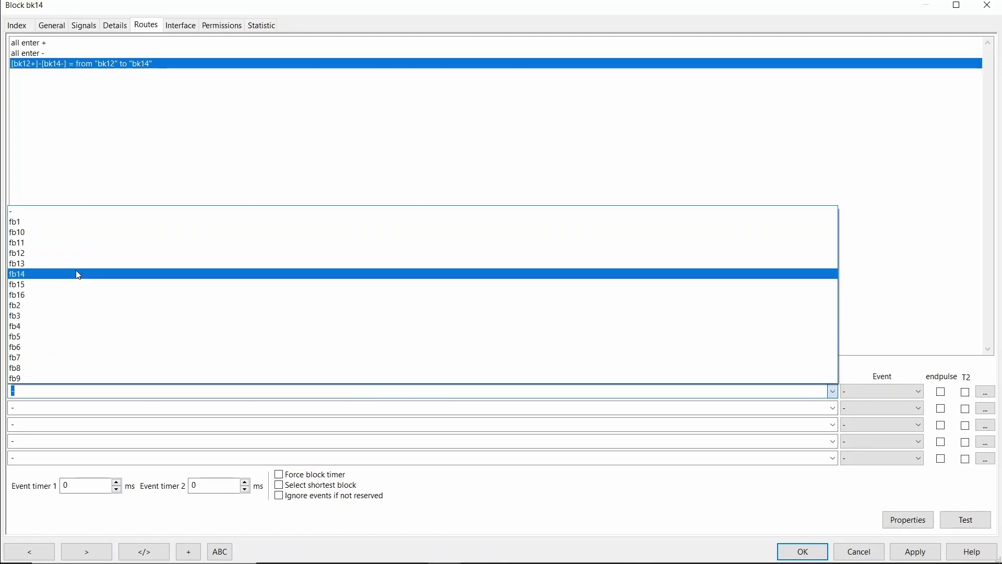
click(73, 294)
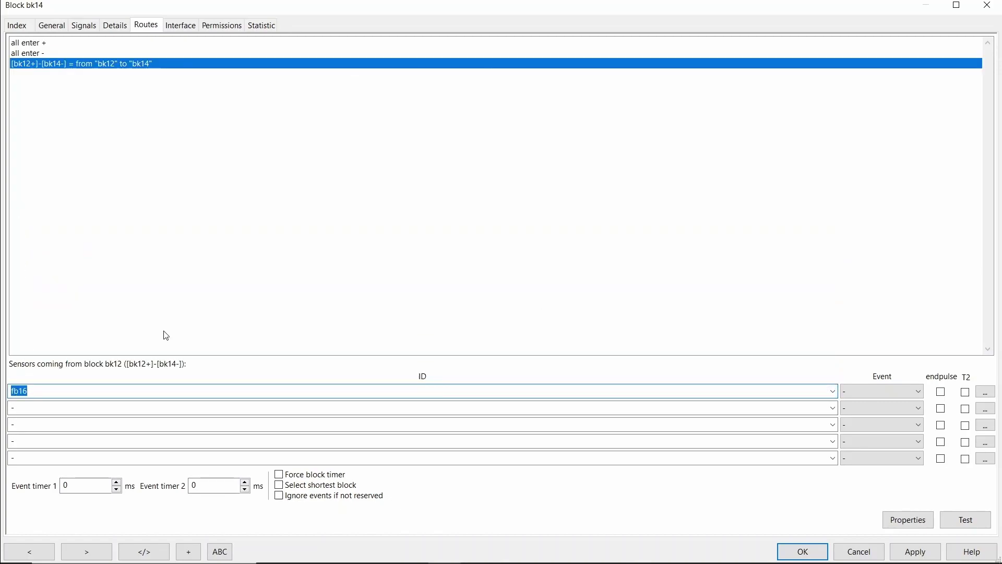
- Set the fb16 event on the bk12 to bk14 route to enter2in and save the block properties
click(918, 391)
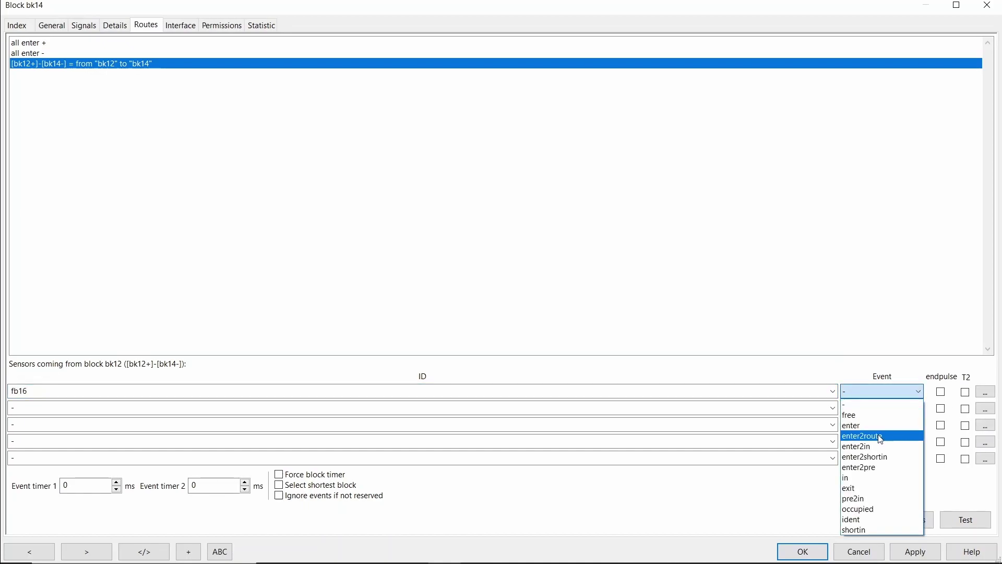
click(866, 447)
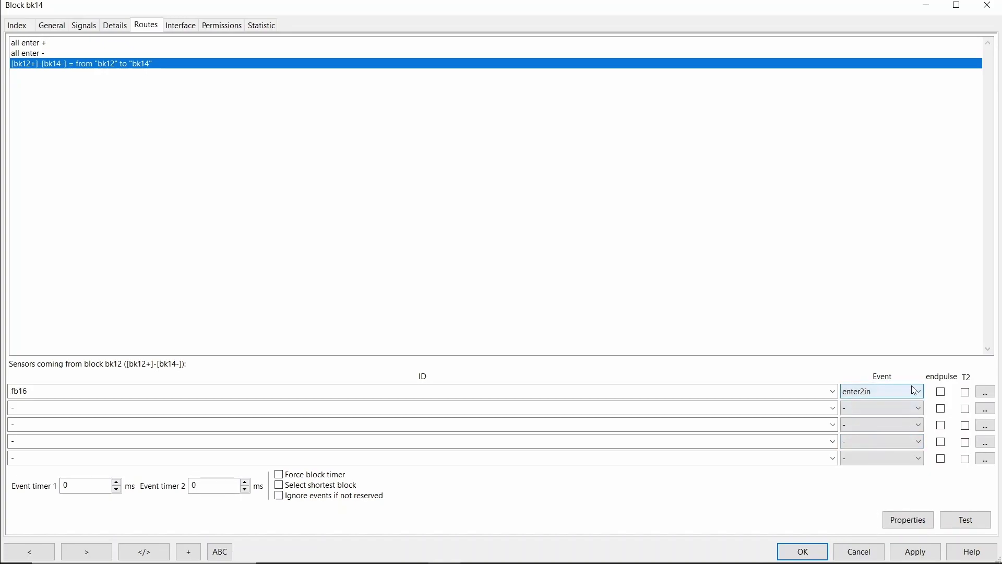
click(923, 397)
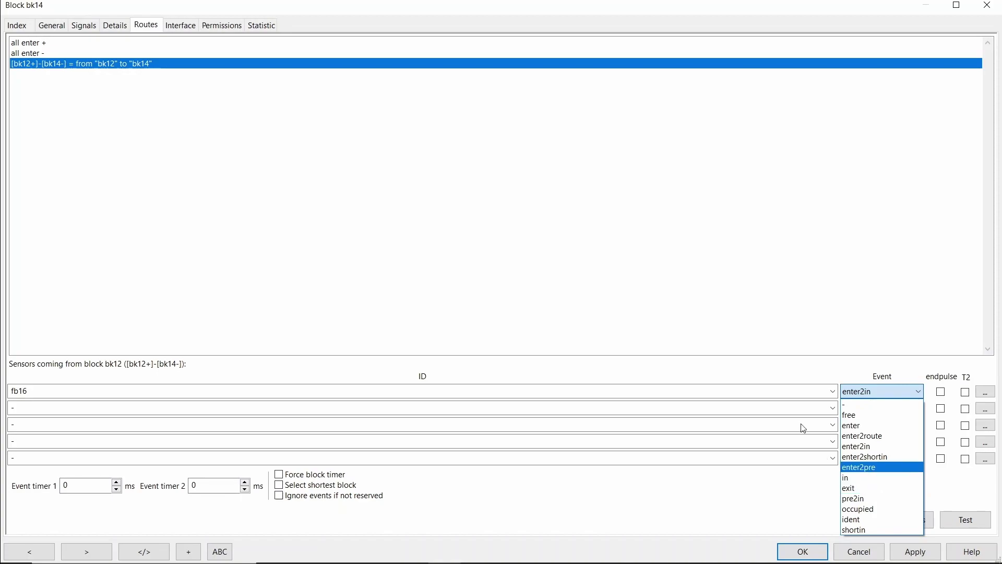
click(743, 371)
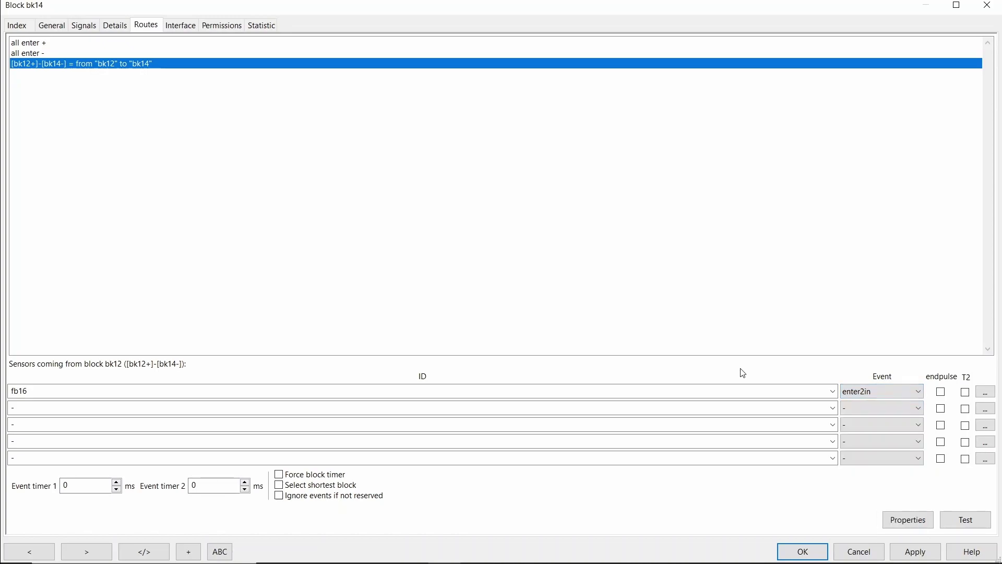
click(919, 554)
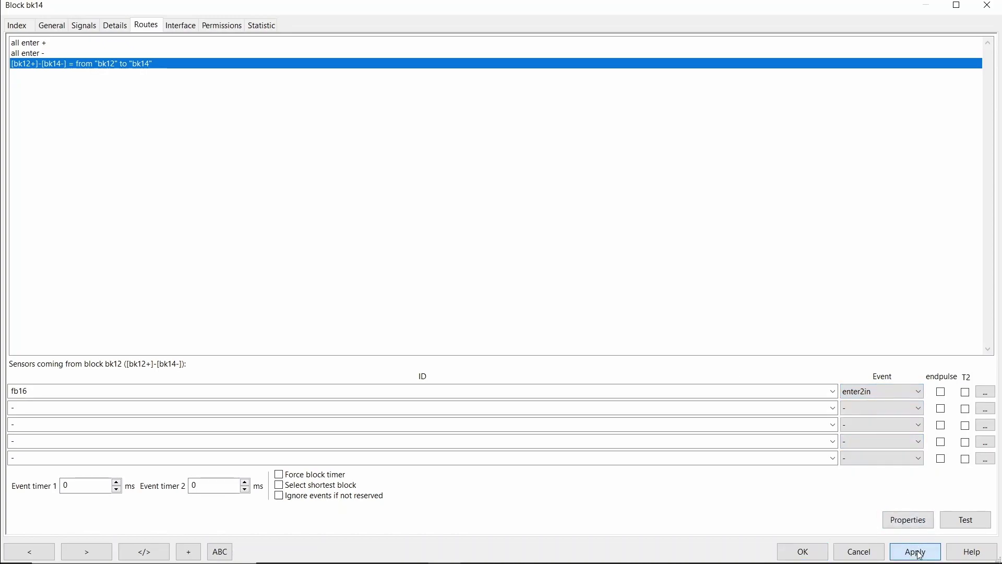
click(803, 552)
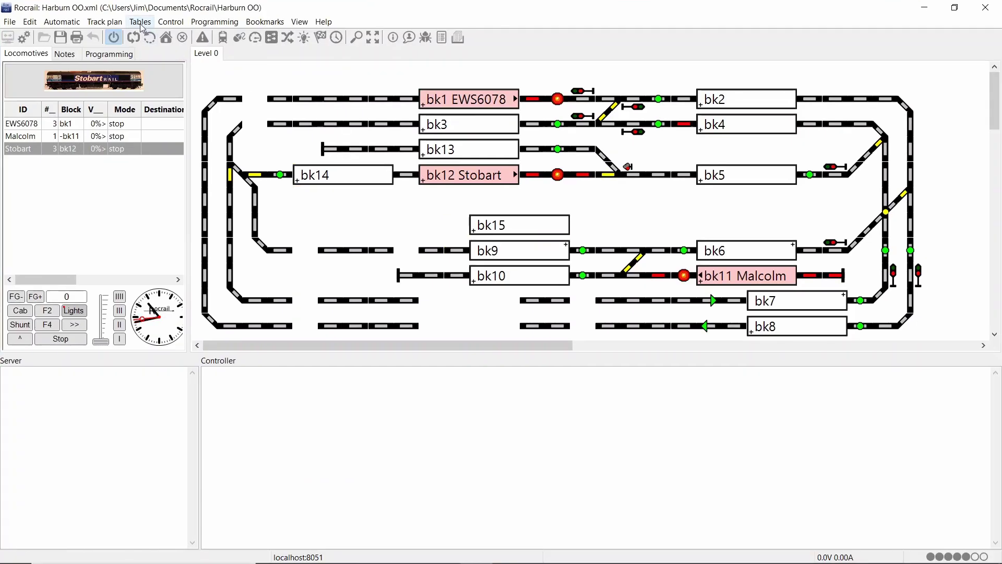
- Set both the arrive and departure speeds of block bk14 to Min. in its details
click(141, 22)
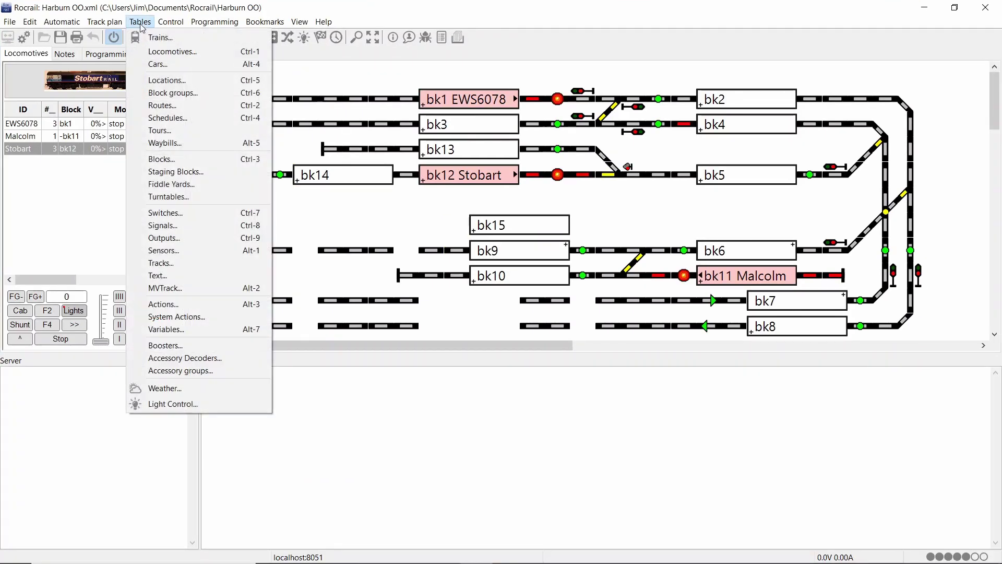
click(169, 158)
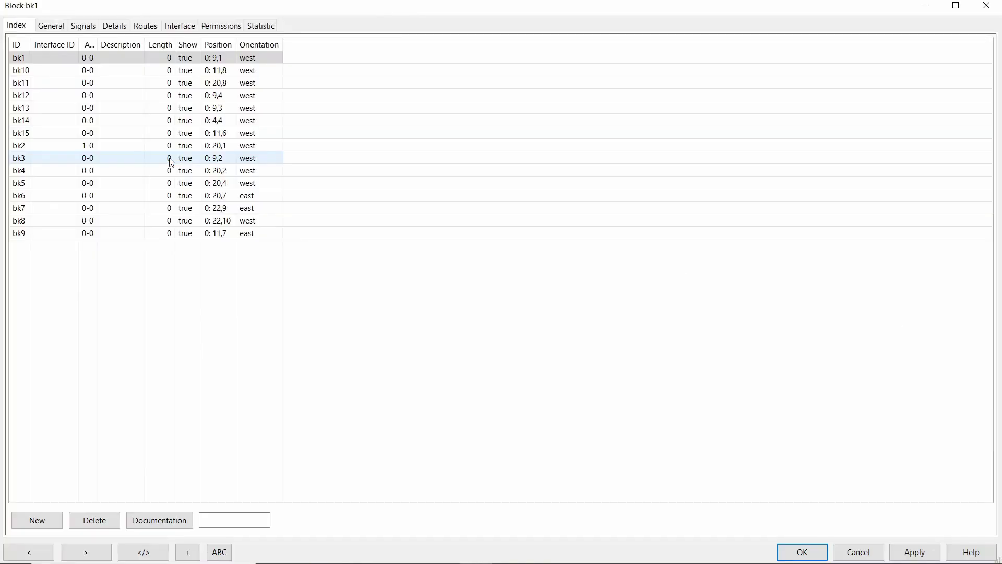
click(29, 123)
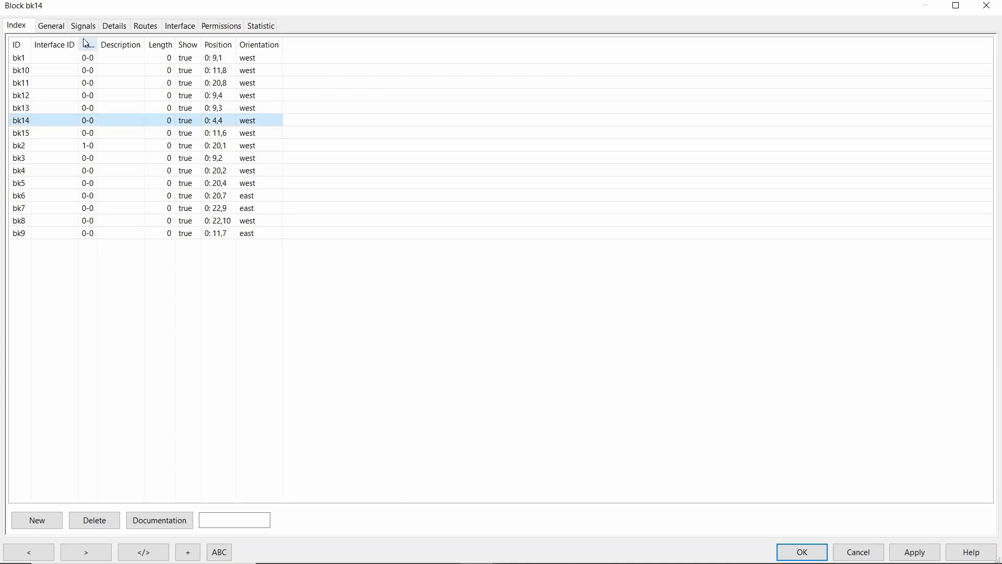
click(56, 34)
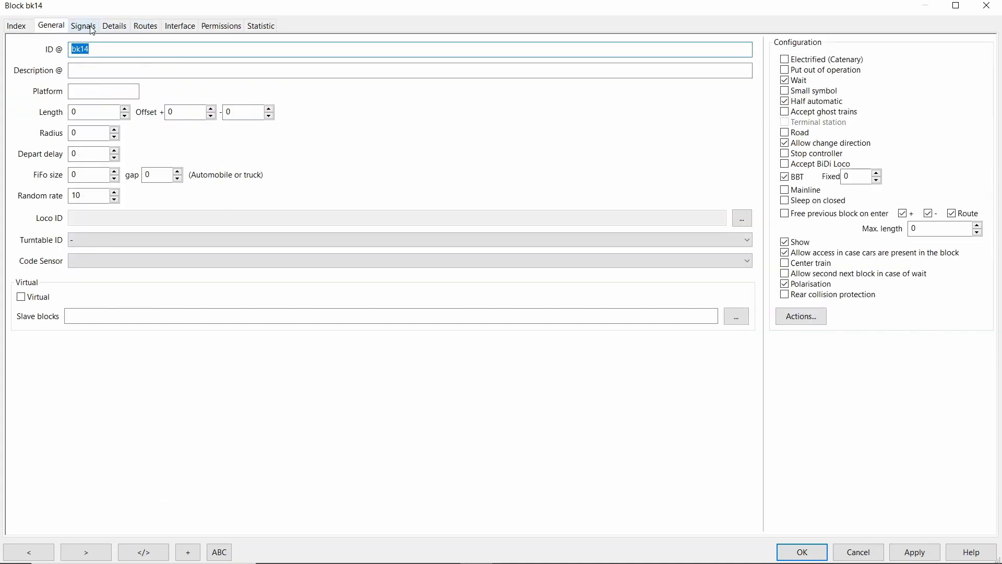
click(116, 27)
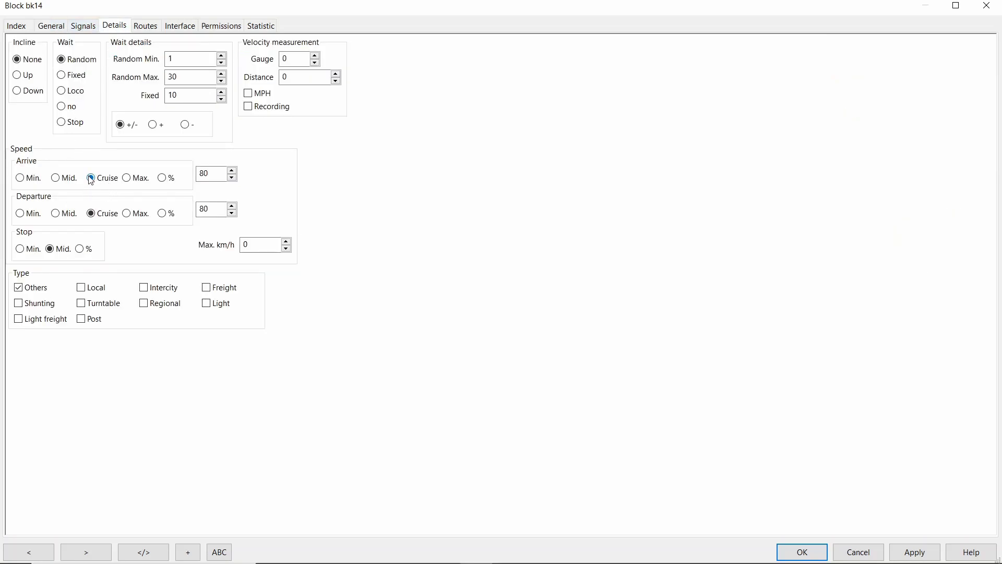
click(20, 181)
click(19, 214)
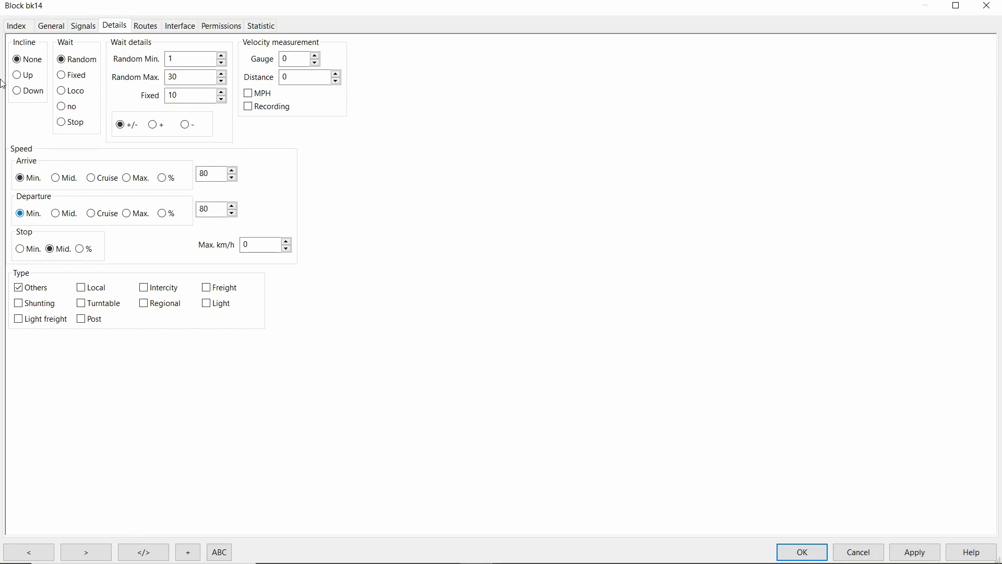
- Set the arrive and departure speeds of block bk12 to Min. and close the block properties
click(16, 26)
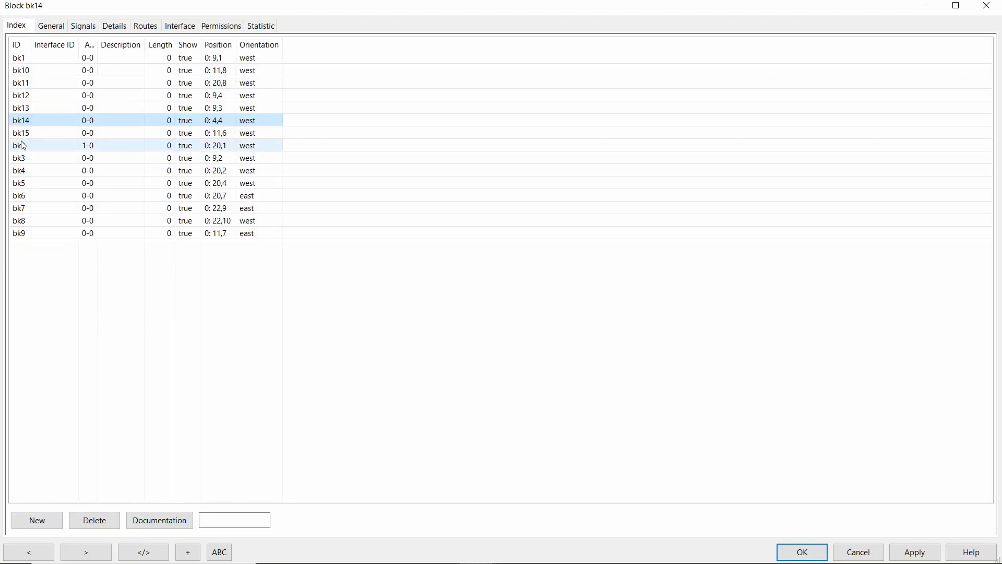
click(26, 95)
click(23, 121)
click(25, 97)
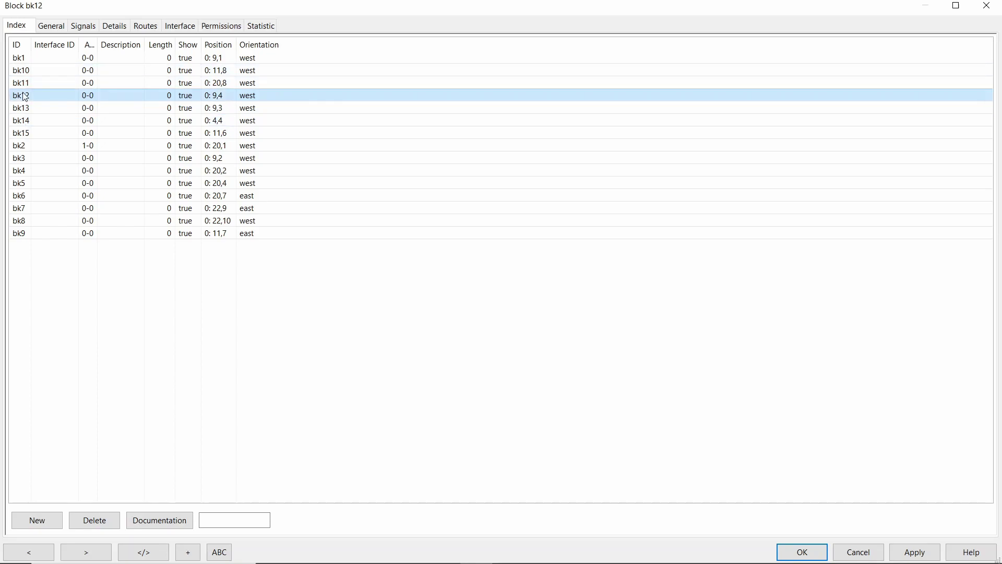
click(115, 32)
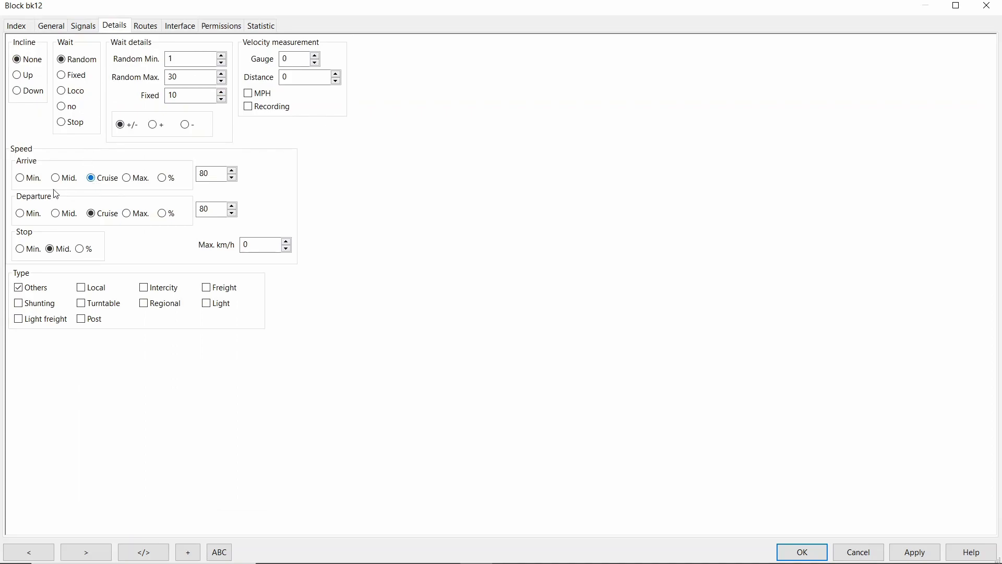
click(21, 179)
click(23, 213)
click(993, 8)
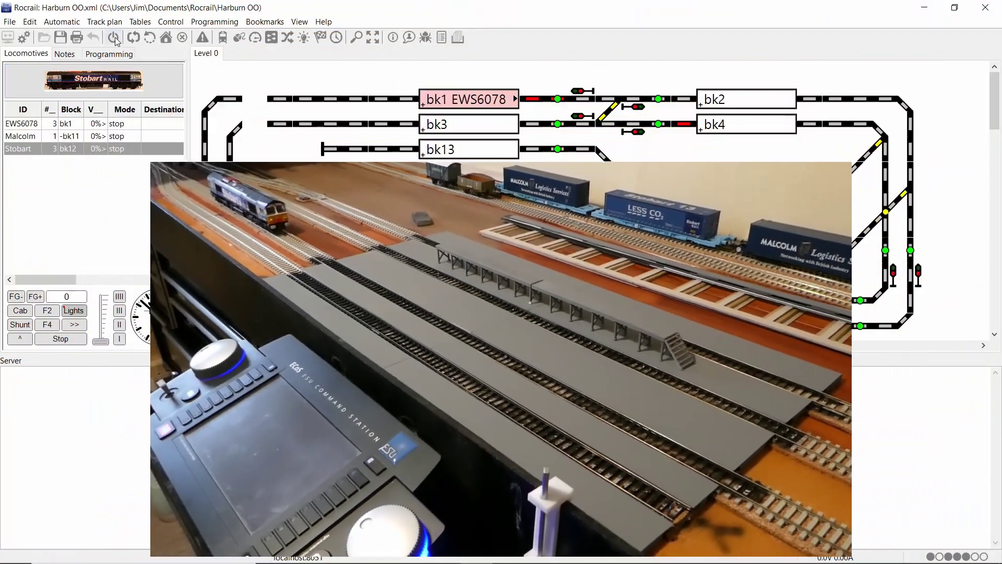
- Switch on the track power and automatic mode, and start the Stobart locomotive from block bk12
click(114, 38)
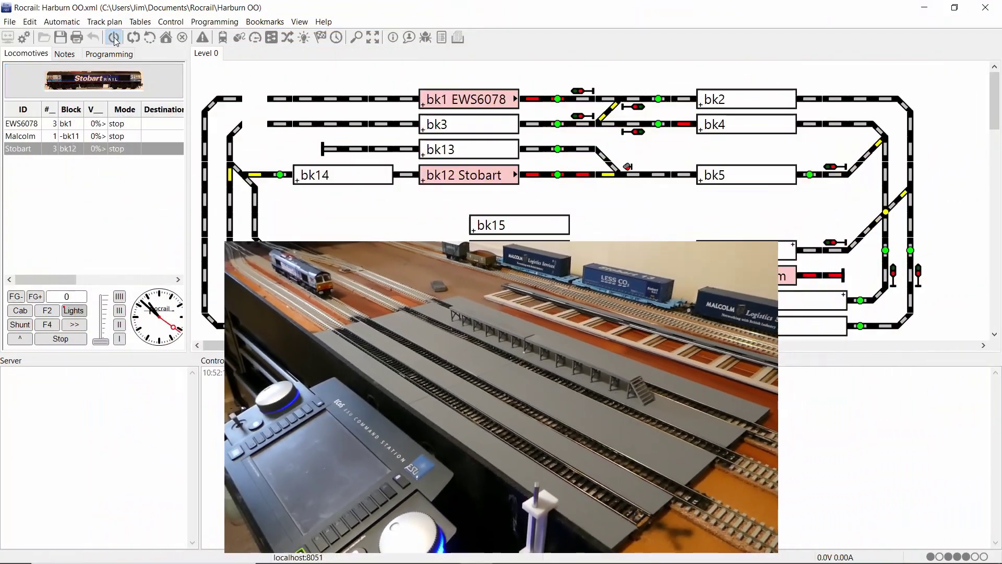
click(135, 37)
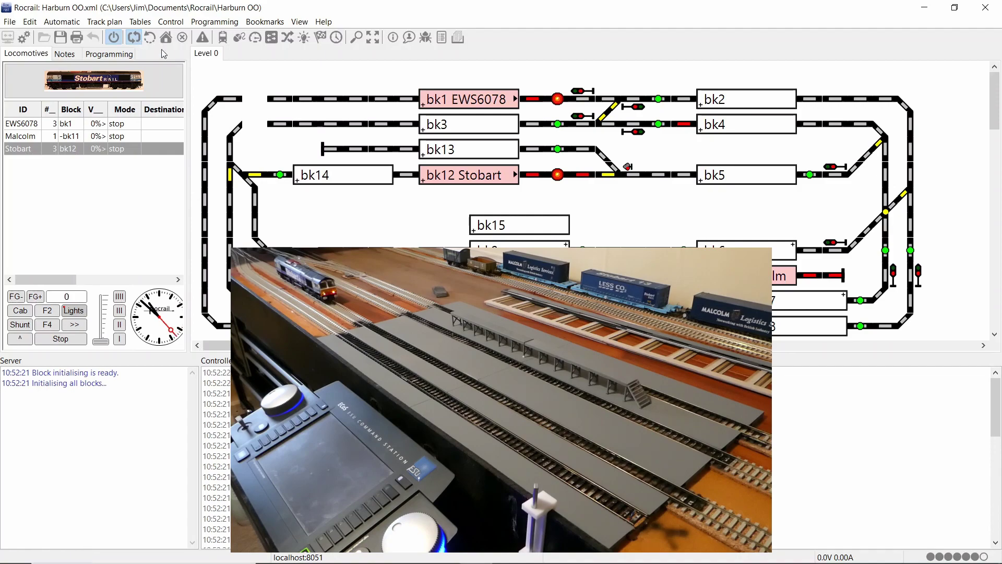
double_click(453, 182)
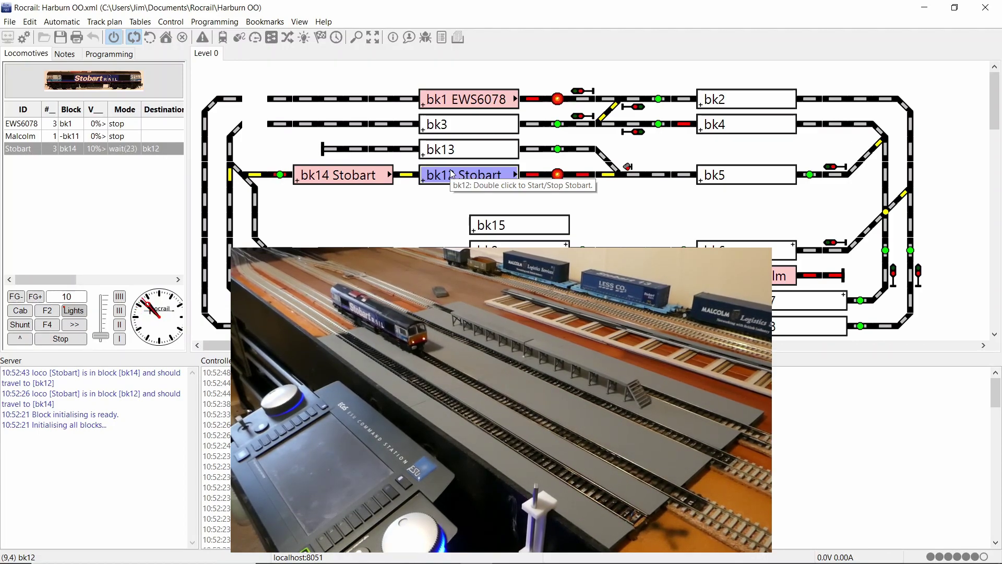
- Stop Stobart on its return to bk12, and run it once more from bk12 to a stop in bk14
double_click(452, 175)
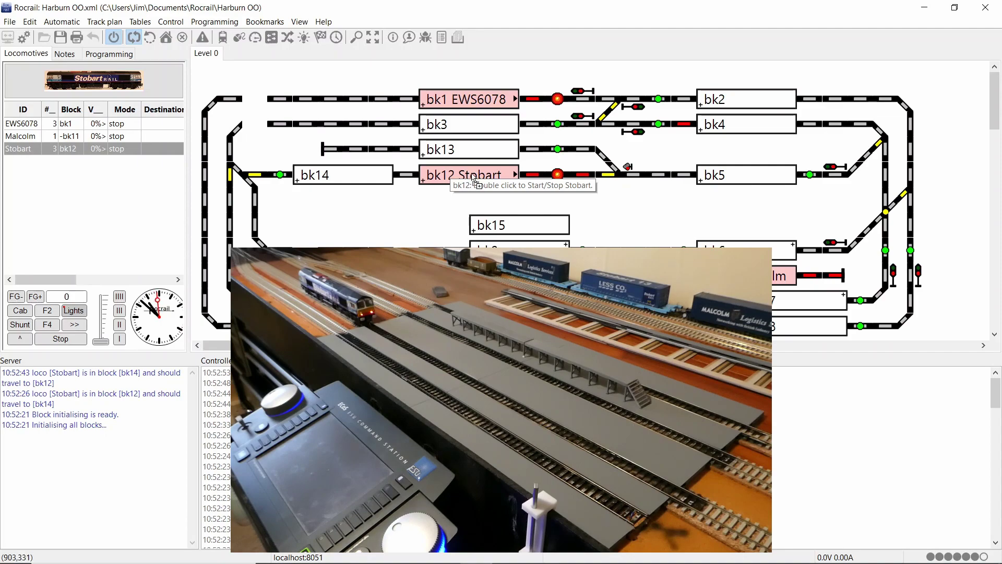
double_click(474, 178)
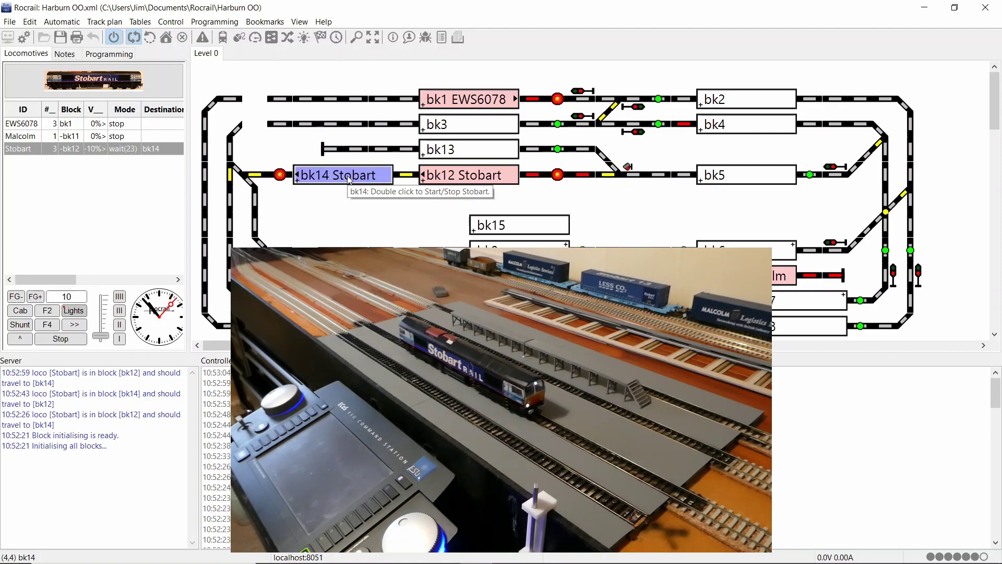
double_click(350, 179)
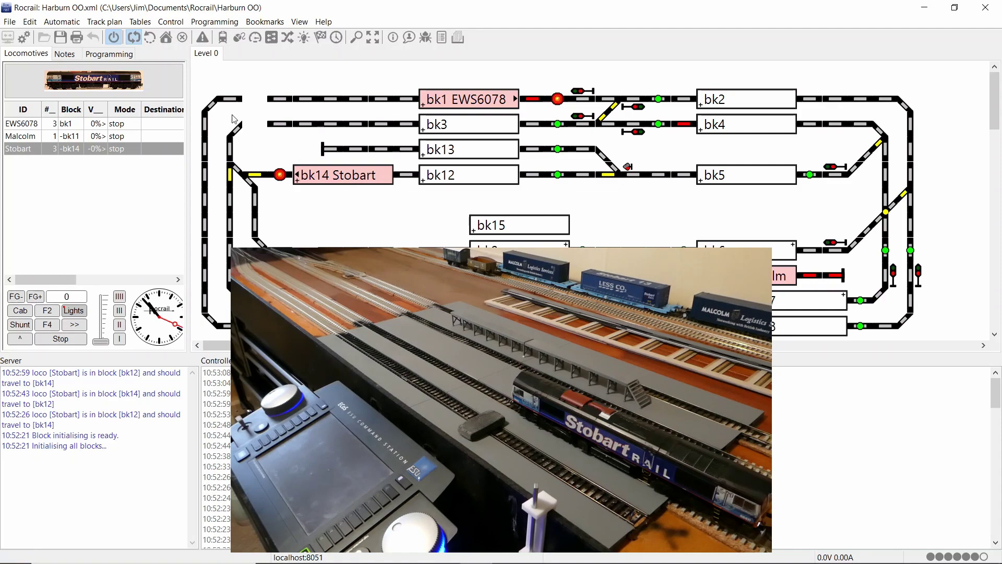
- Turn off automatic mode and set Event timer 1 of the bk12 to bk14 route to 3000 ms in block bk14's properties
click(137, 34)
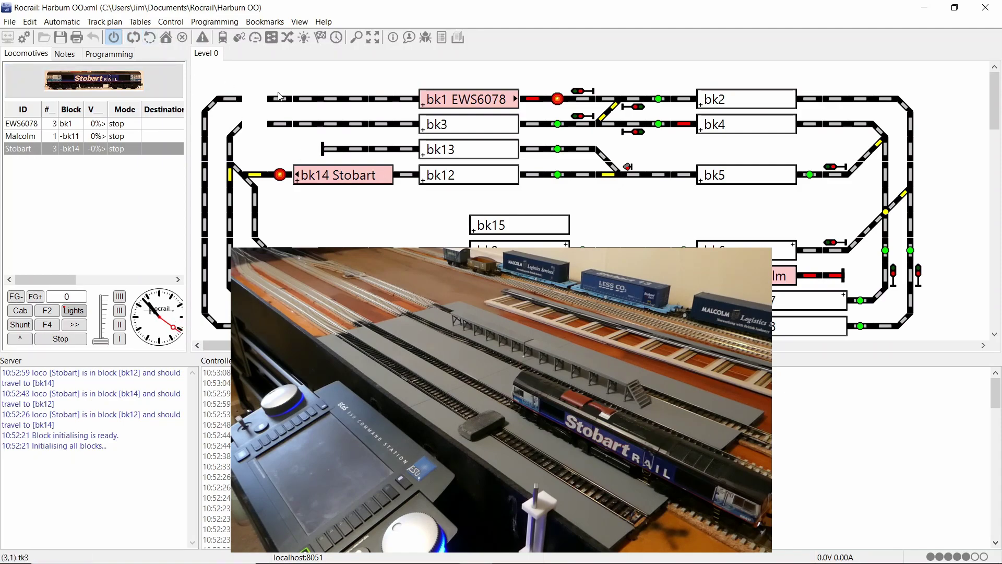
right_click(340, 180)
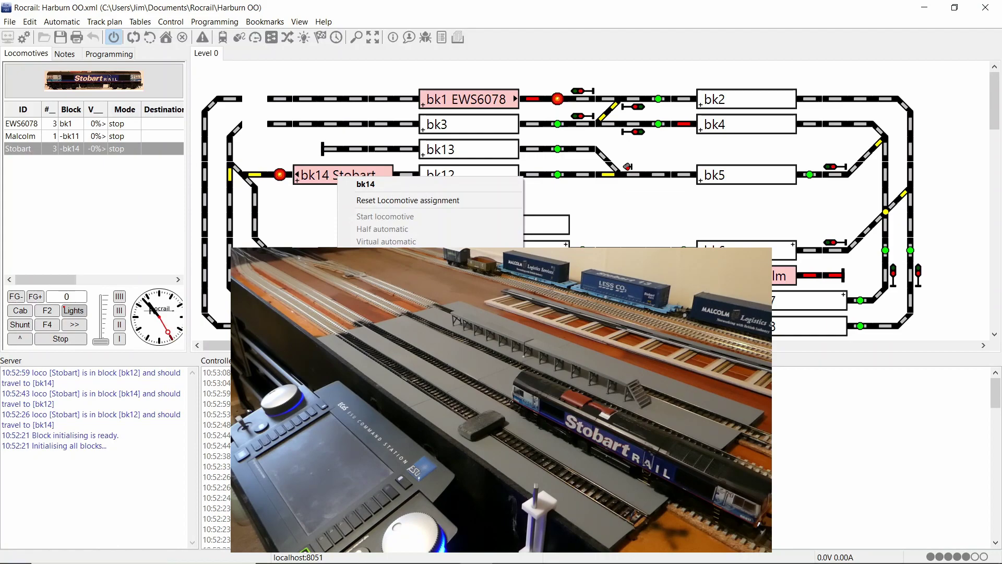
key(Escape)
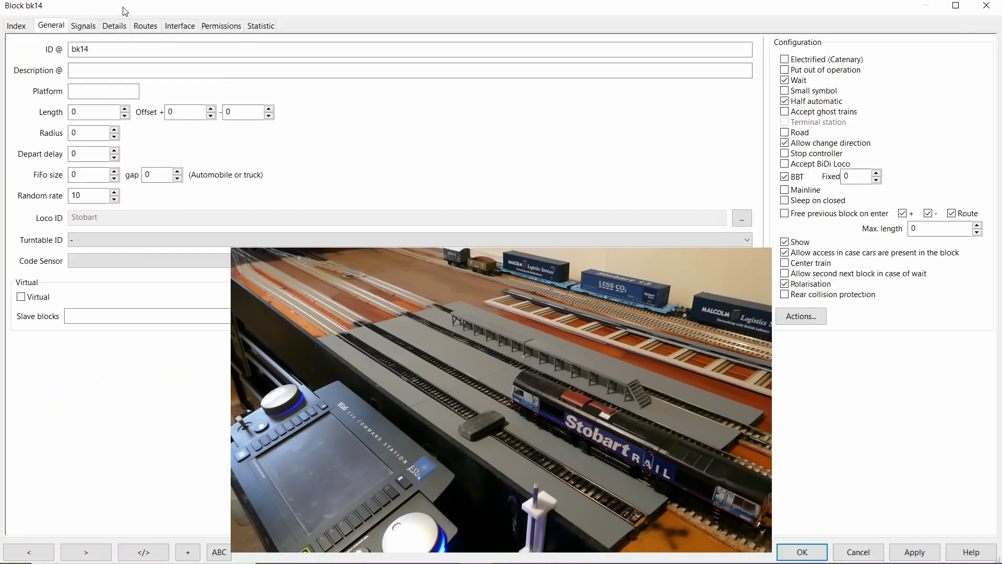
click(145, 27)
click(109, 65)
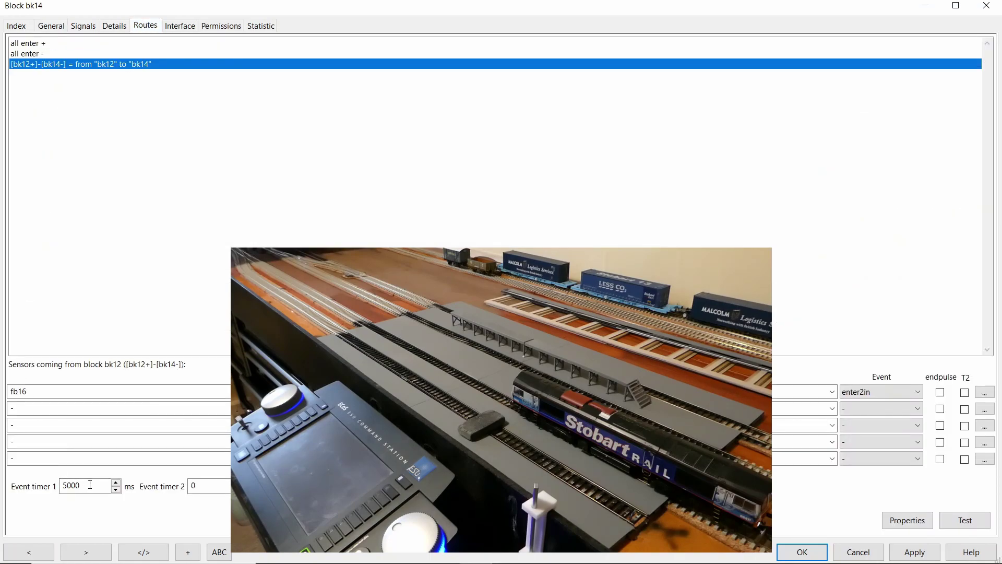
click(89, 484)
text(3)
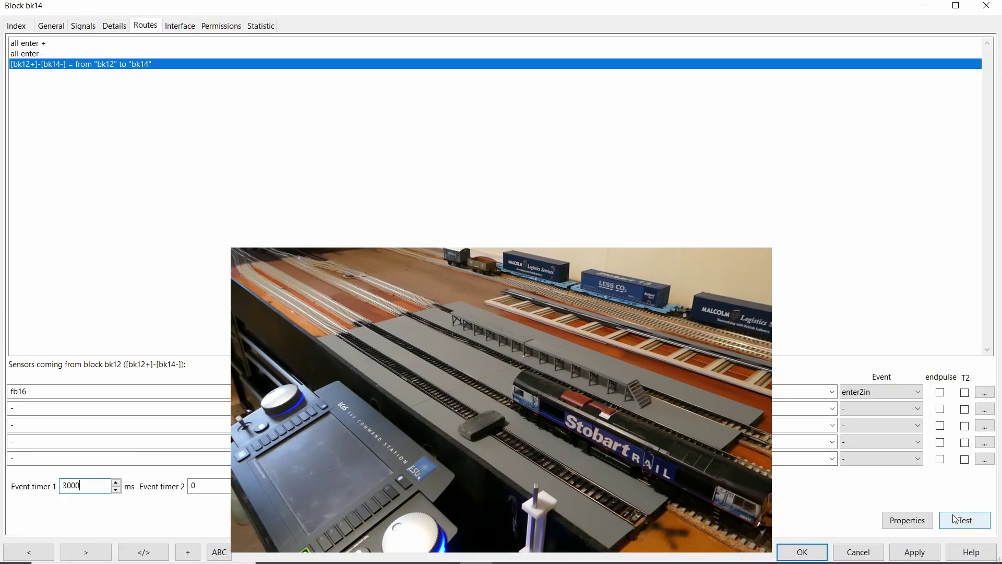
click(914, 552)
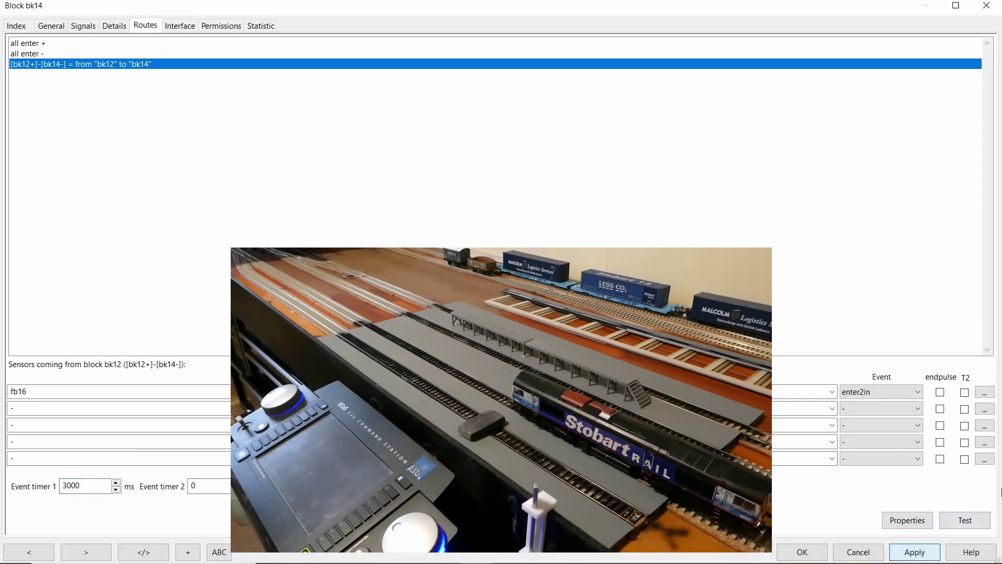
click(962, 8)
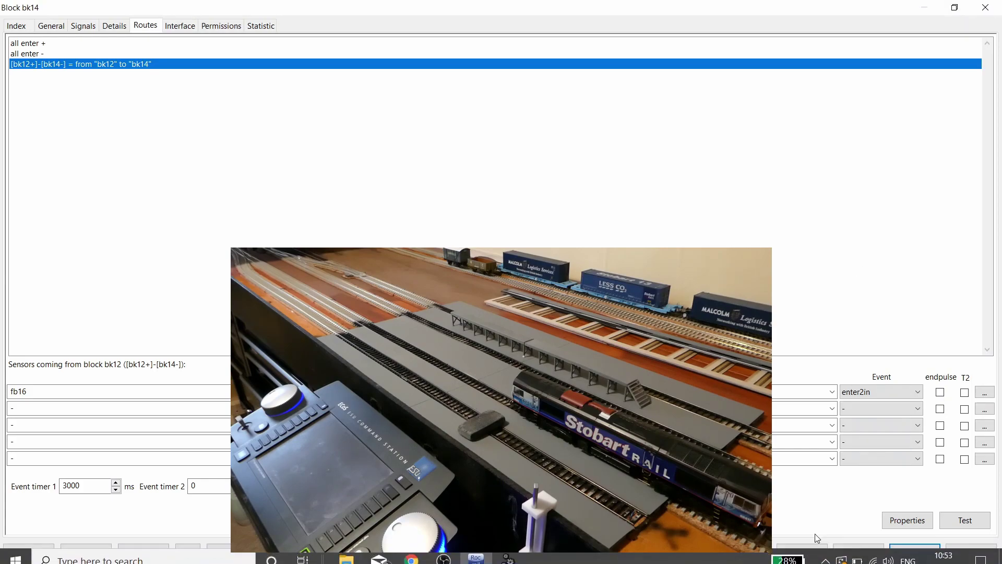
click(815, 552)
click(958, 11)
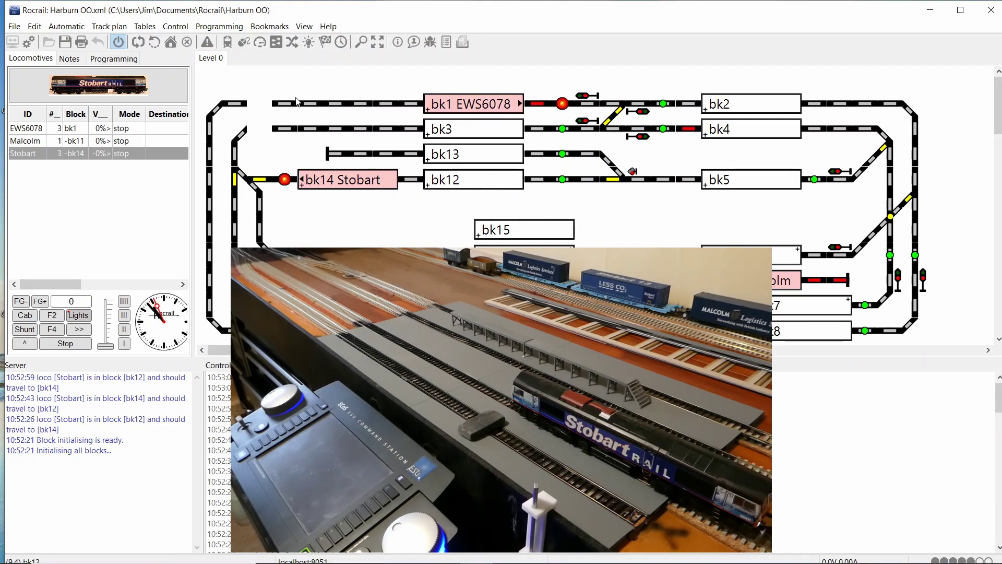
- Turn automatic mode back on and run Stobart from bk14 to bk12, then send it back to bk14
click(139, 42)
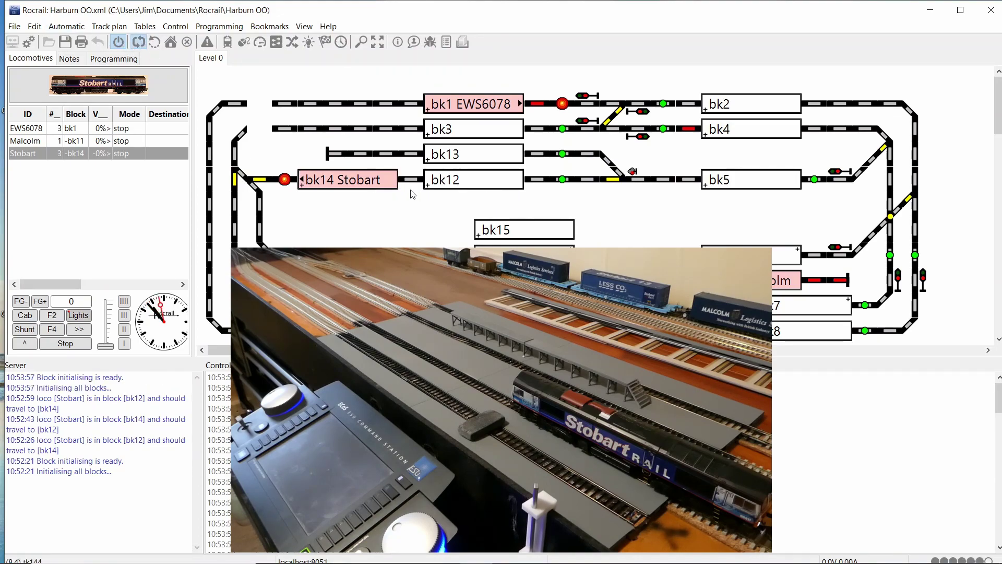
double_click(391, 184)
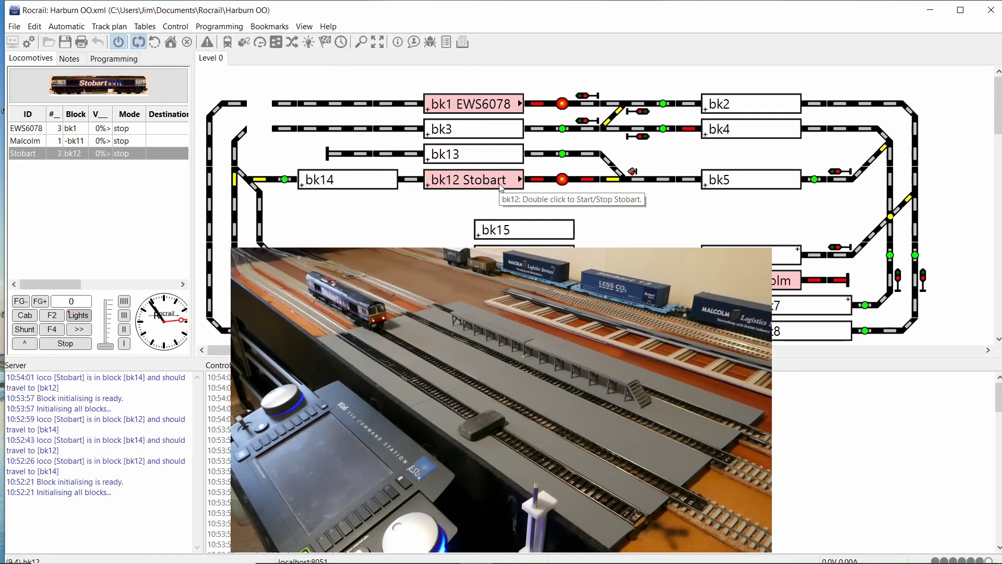
drag(500, 187, 347, 187)
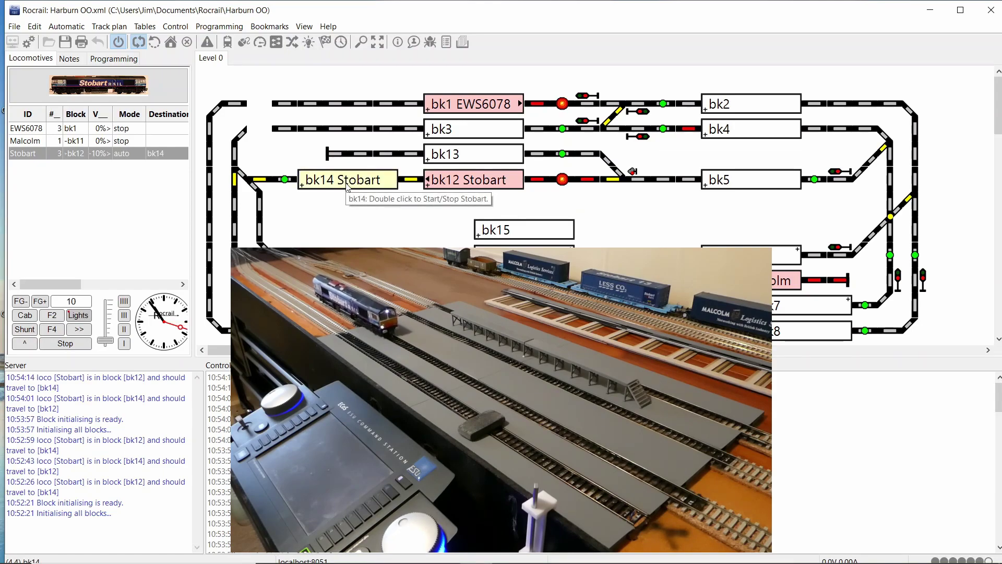